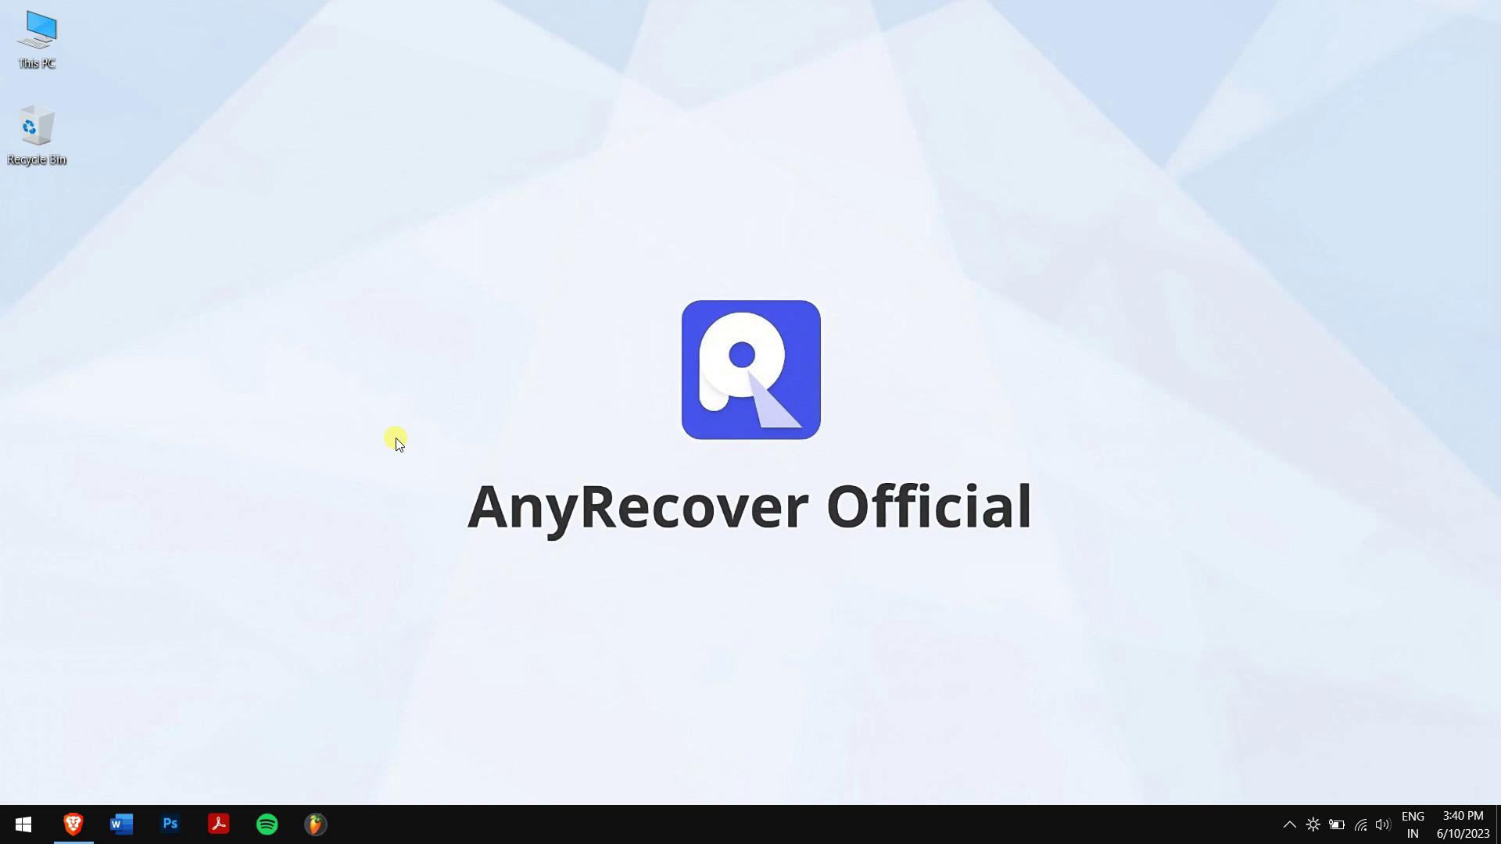
Open This PC and briefly select the HDD (F:) drive.
double_click(41, 43)
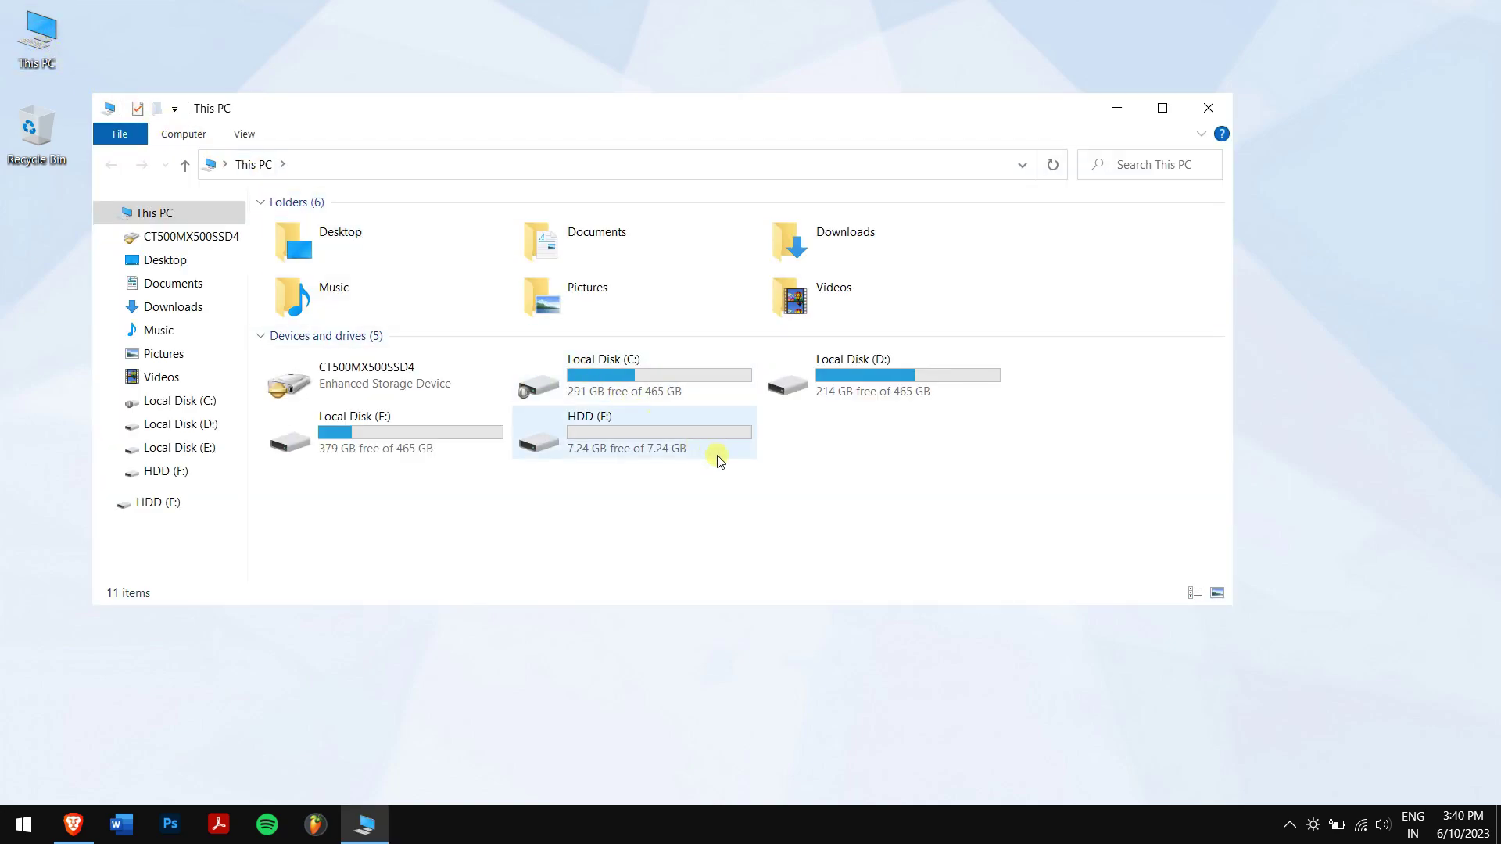
drag(753, 476, 713, 450)
click(587, 497)
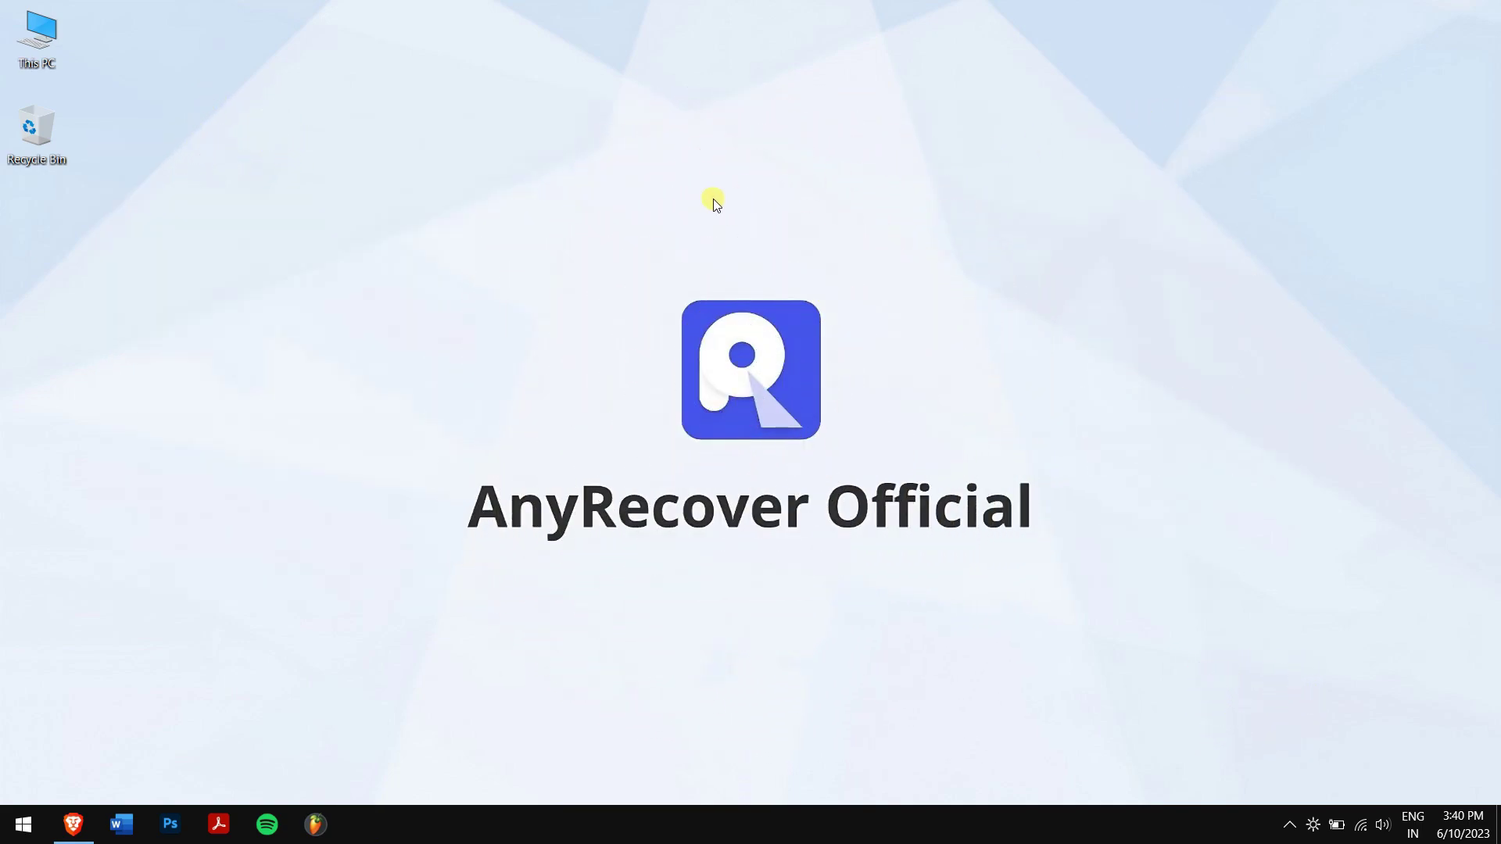
Refresh the desktop and reopen This PC to view the drives.
right_click(248, 254)
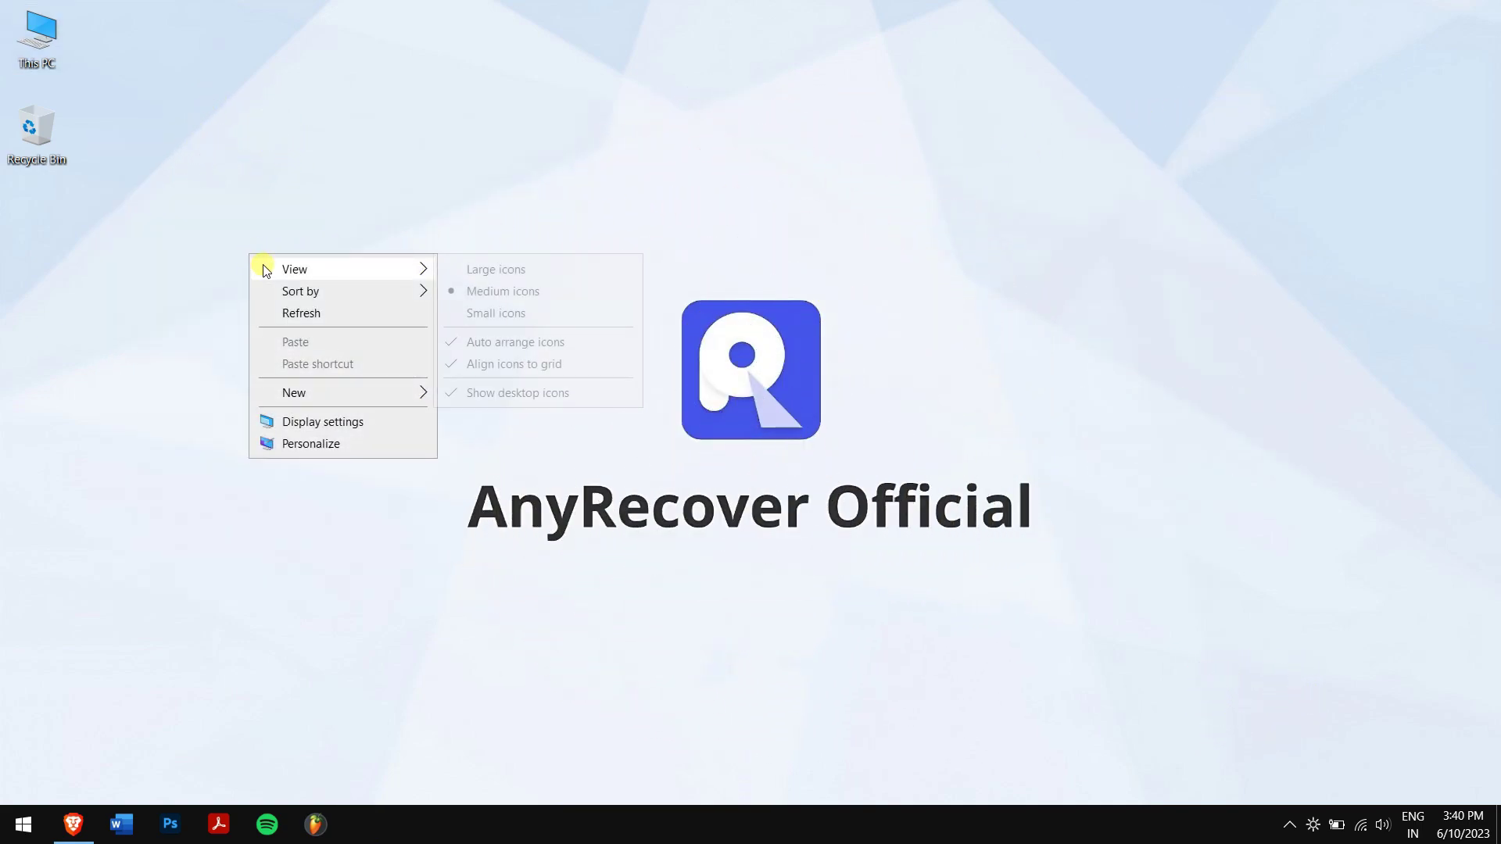
click(322, 314)
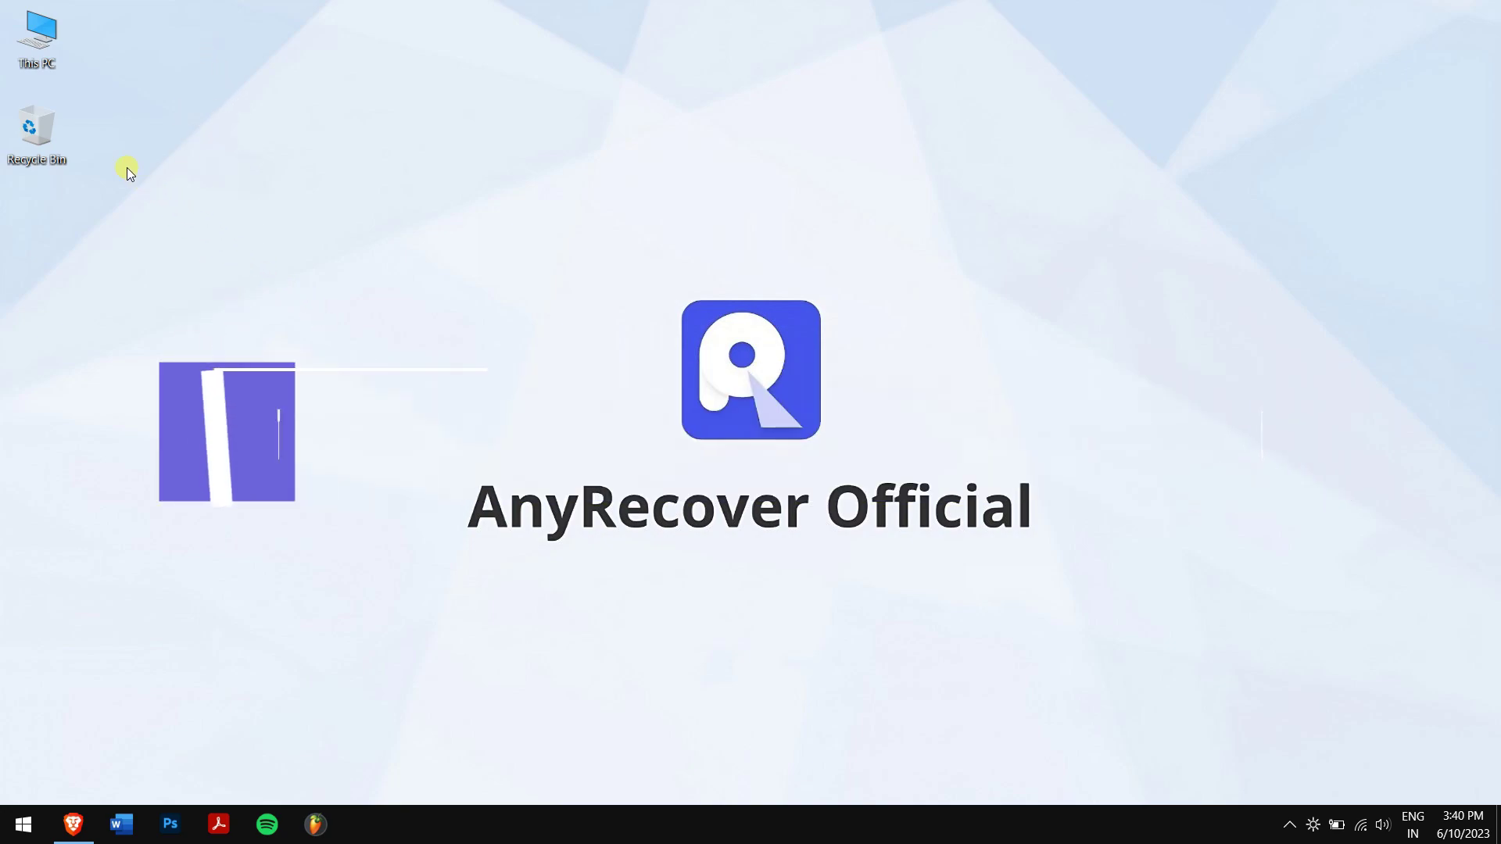
click(36, 67)
double_click(36, 67)
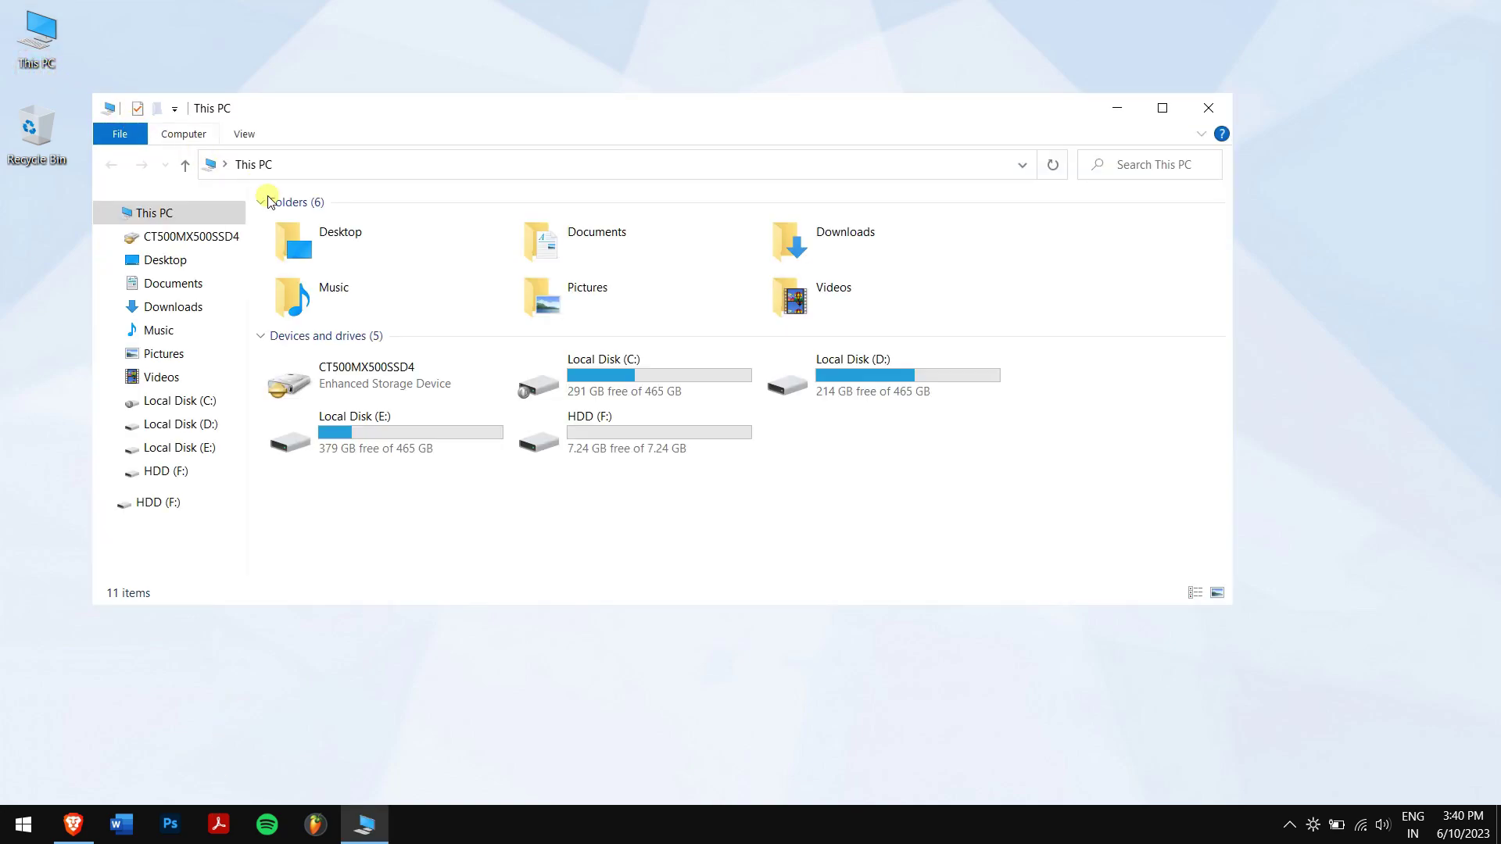
Look inside the HDD (F:) drive, close its window, and bring up the desktop menu.
double_click(631, 407)
drag(636, 413, 232, 113)
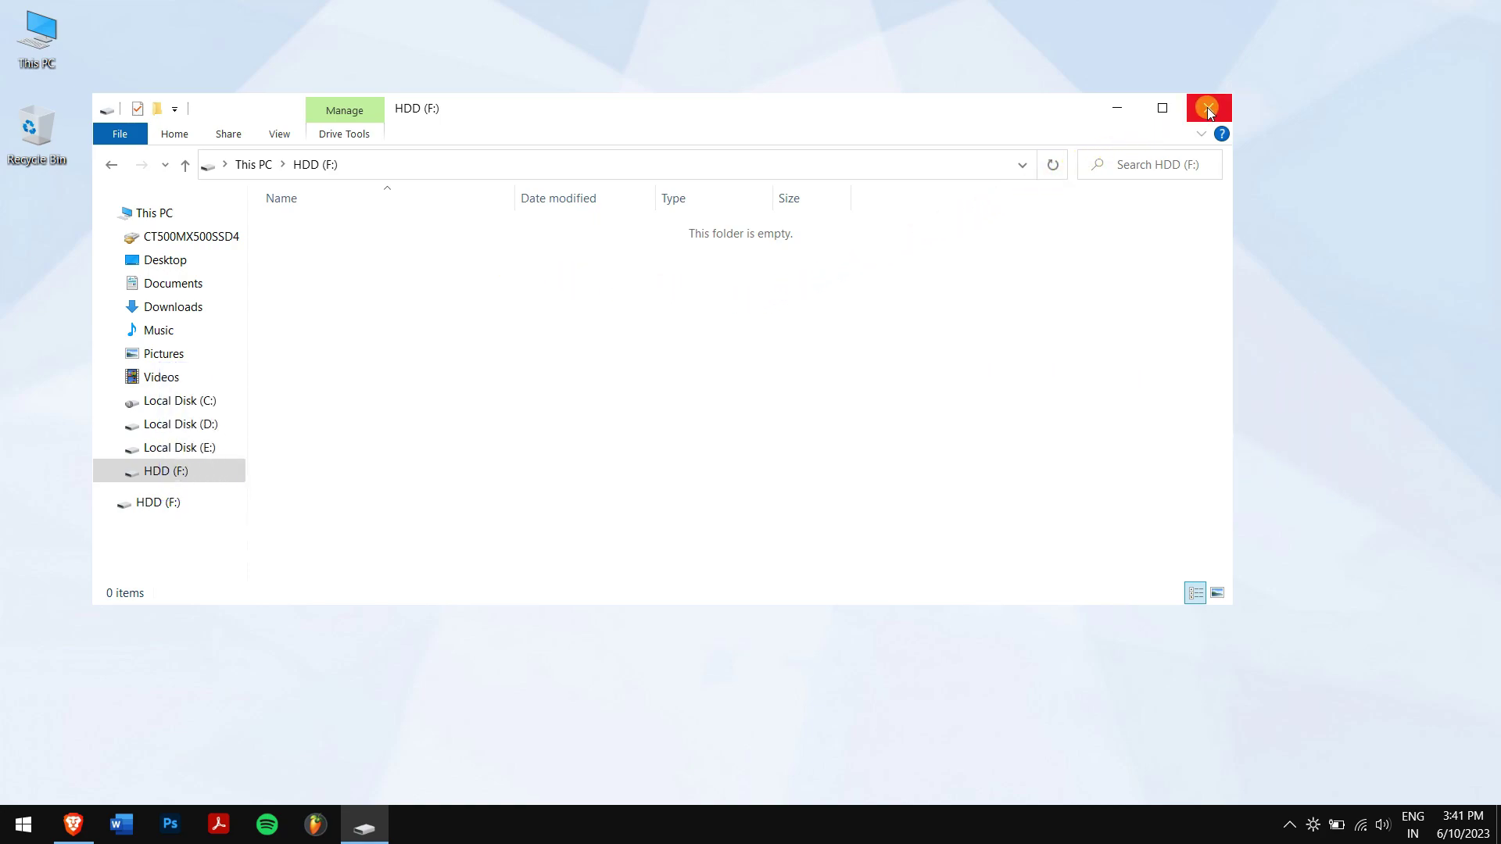
click(1206, 107)
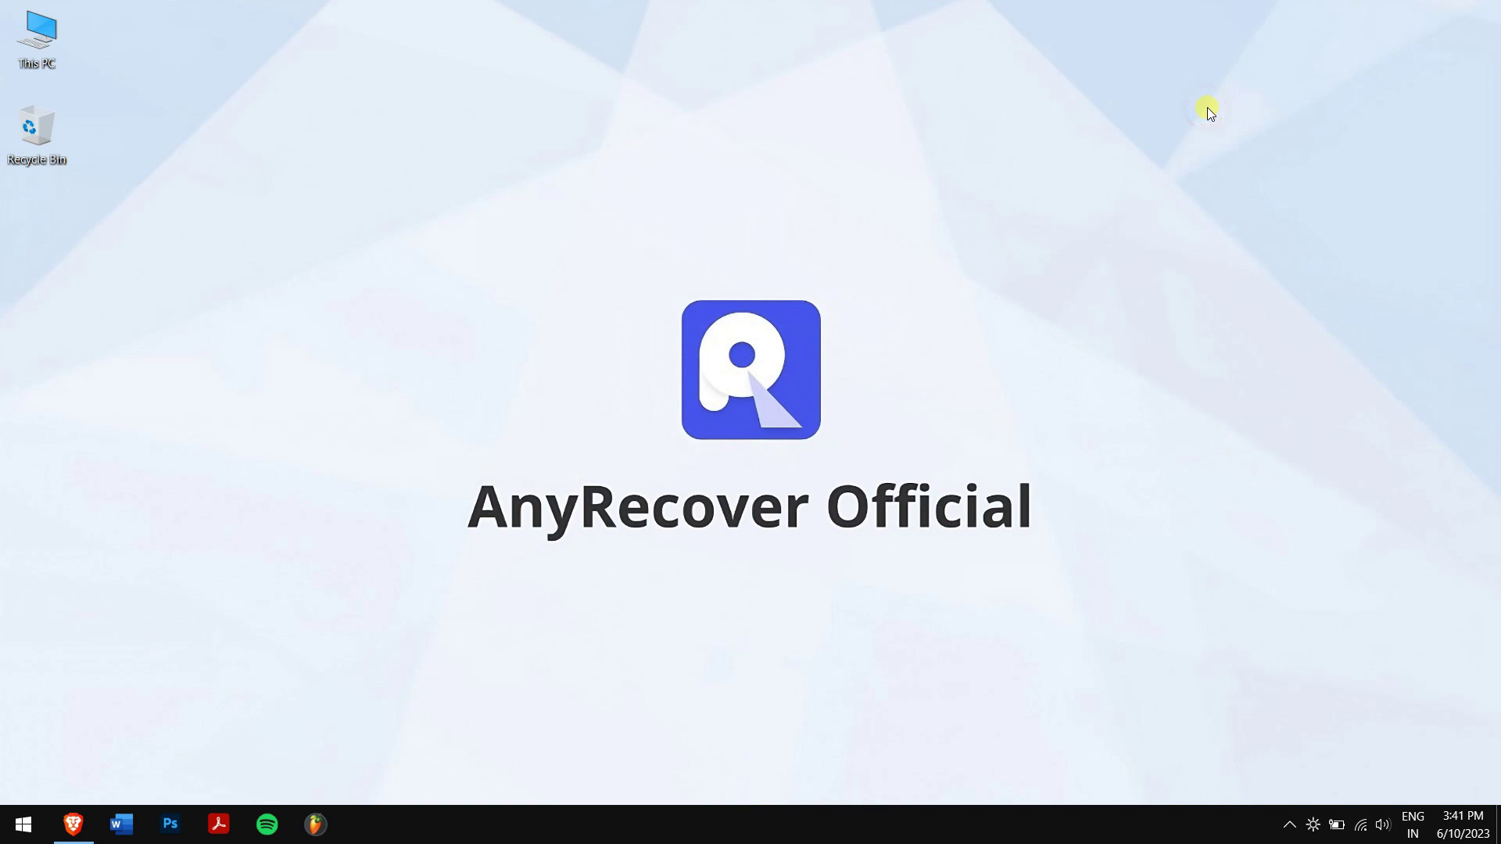
right_click(346, 185)
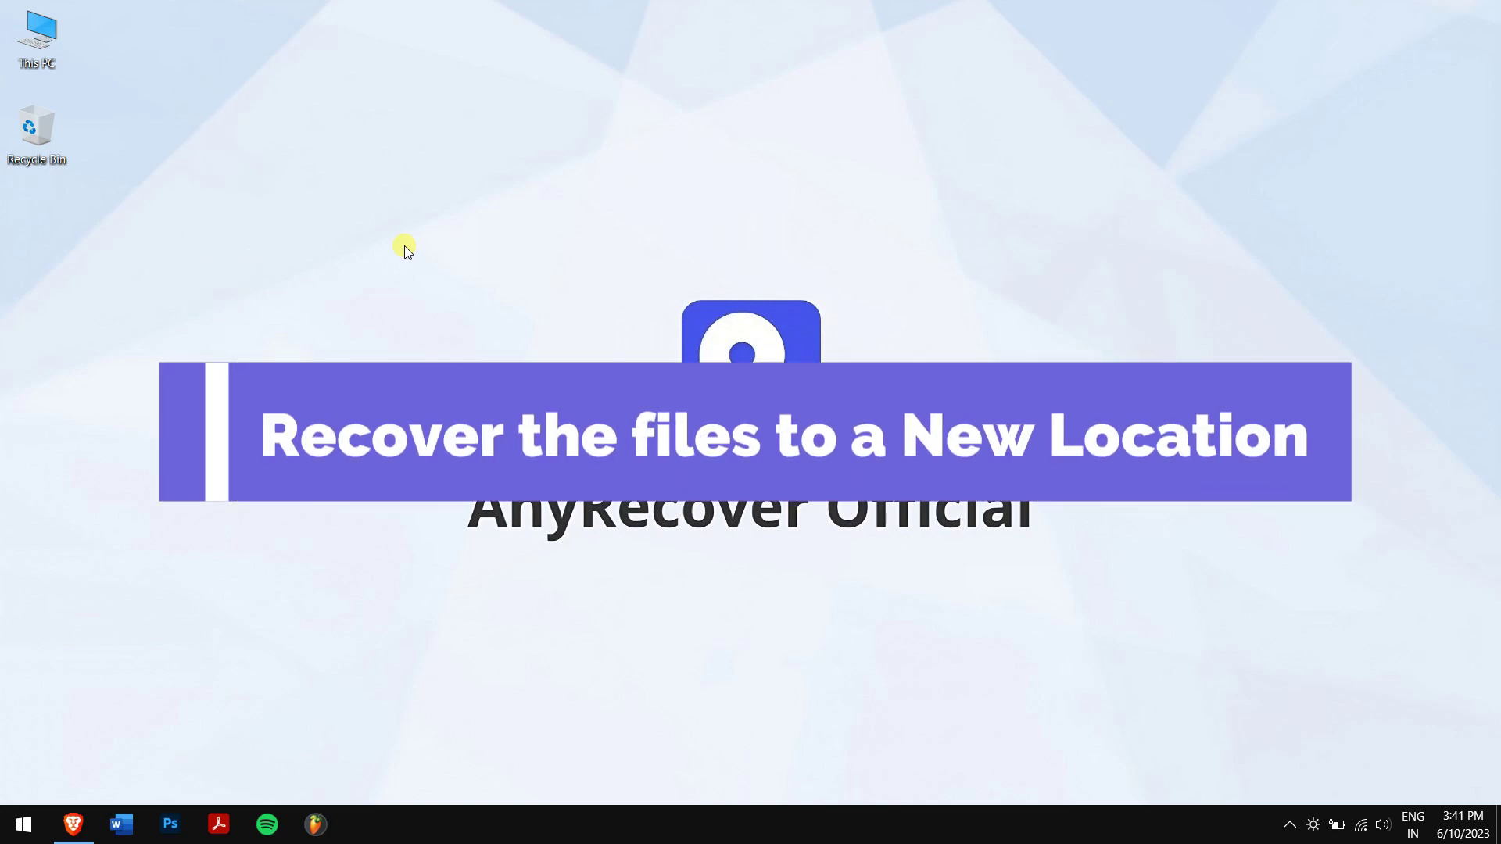
Reopen This PC, select HDD (F:) and then Local Disk (E:), and clear the selection.
double_click(38, 38)
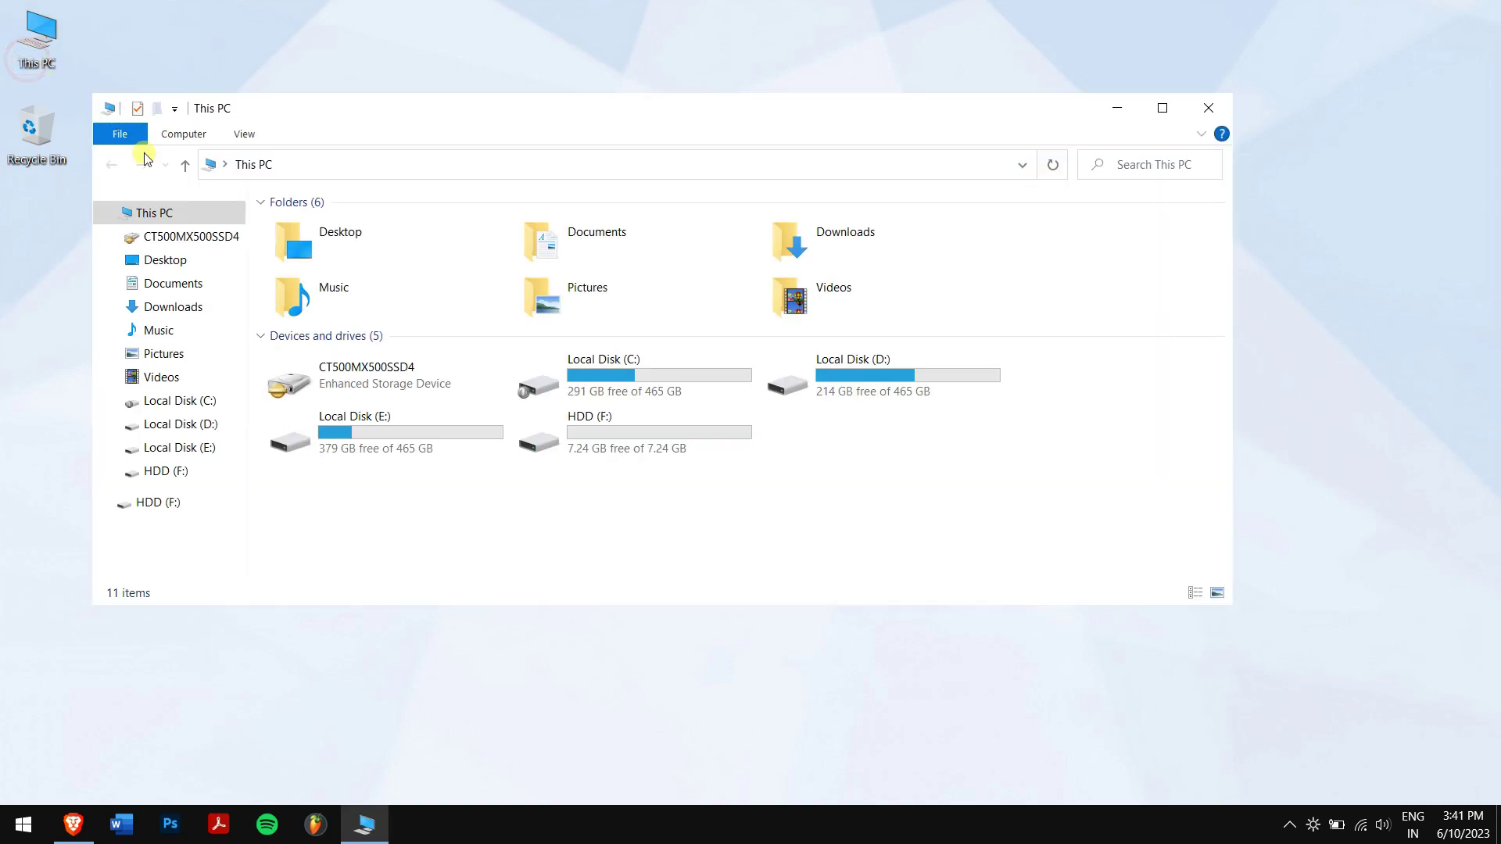
drag(801, 520, 574, 412)
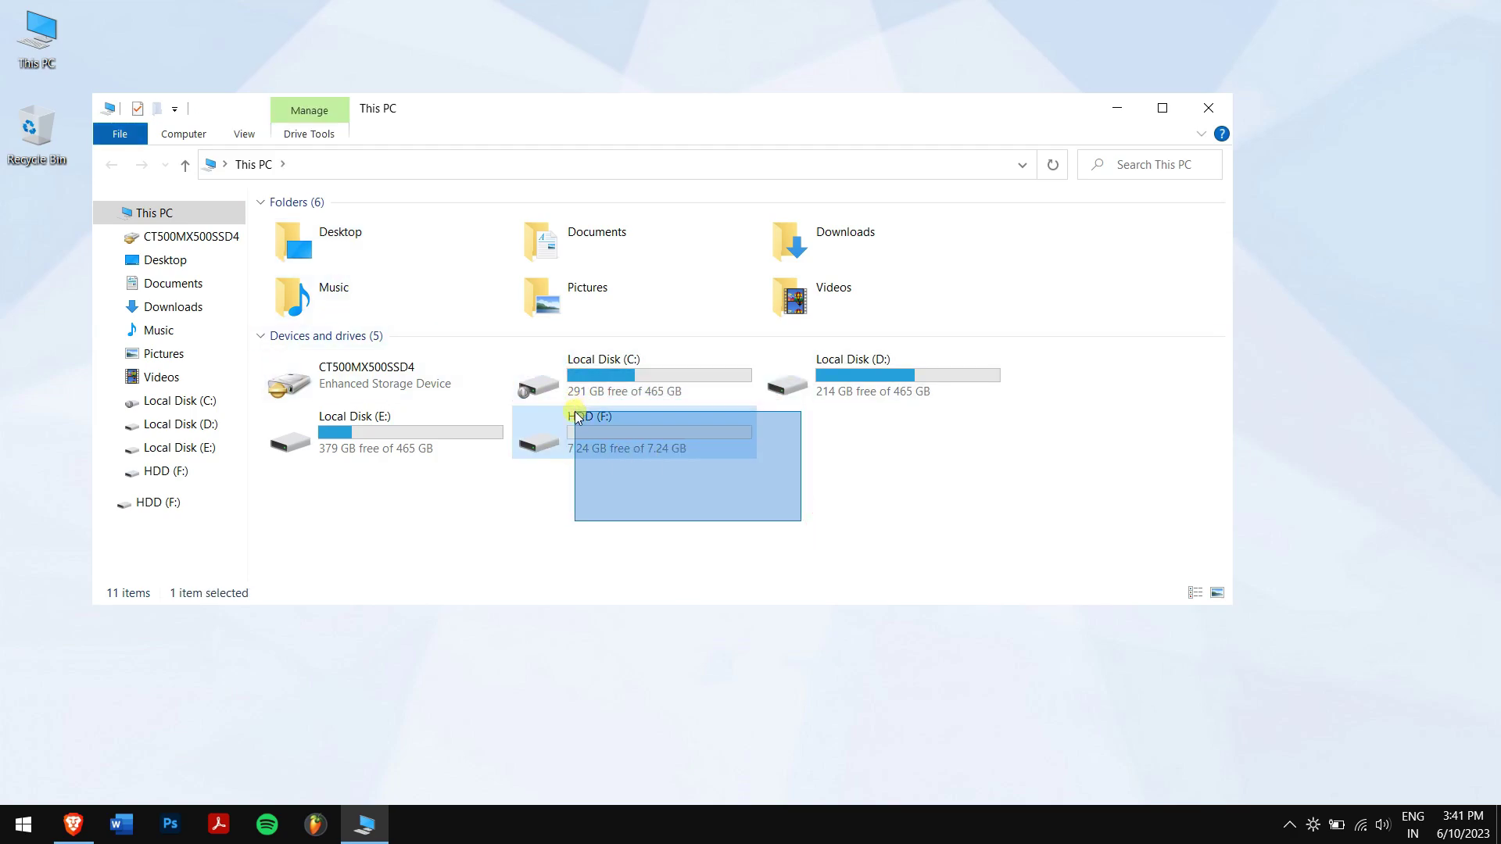
click(516, 510)
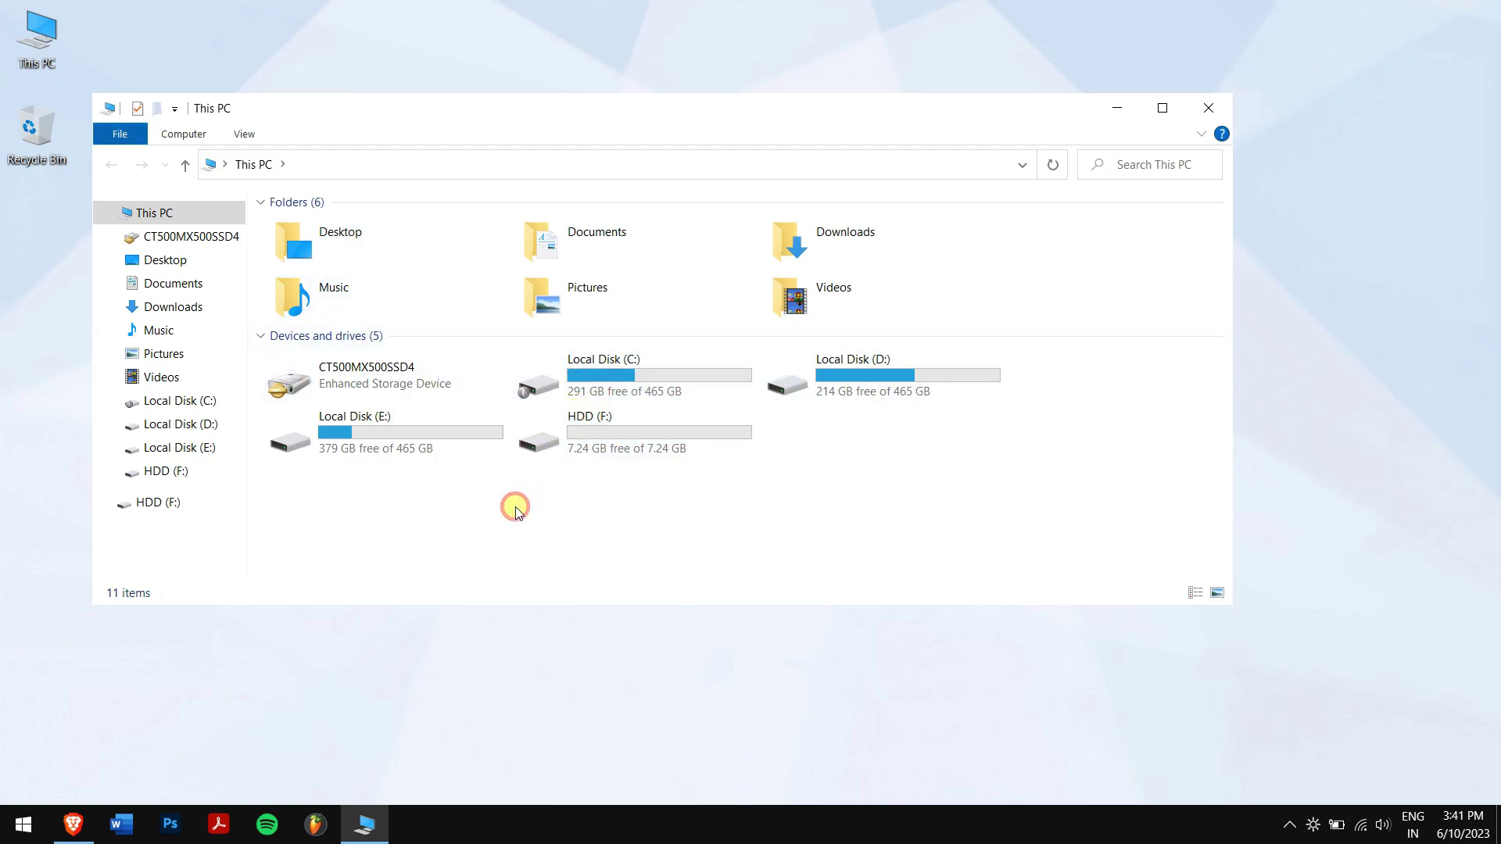
click(583, 436)
click(462, 438)
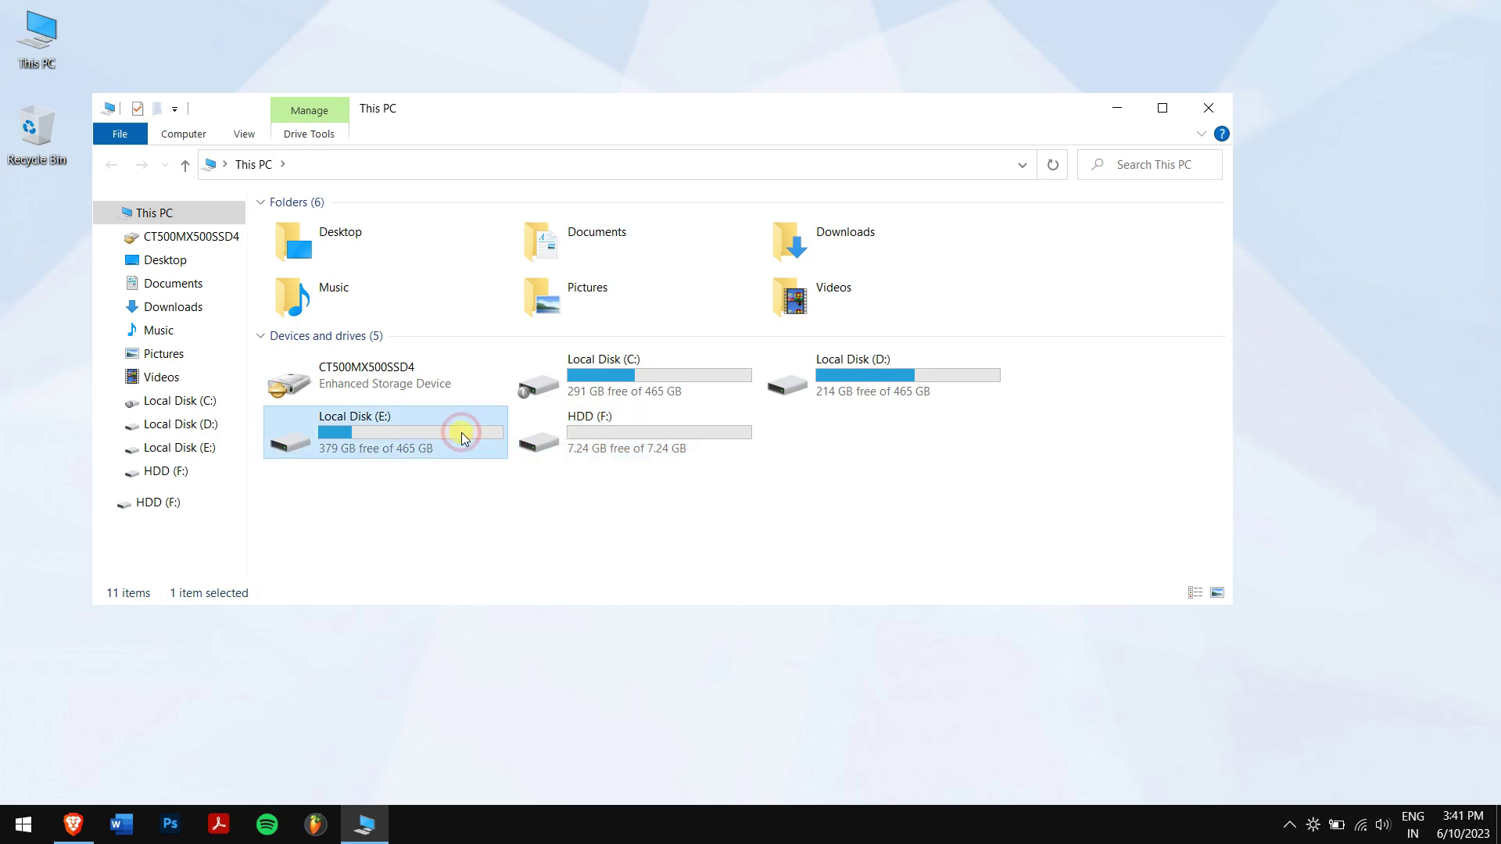
click(525, 508)
click(591, 519)
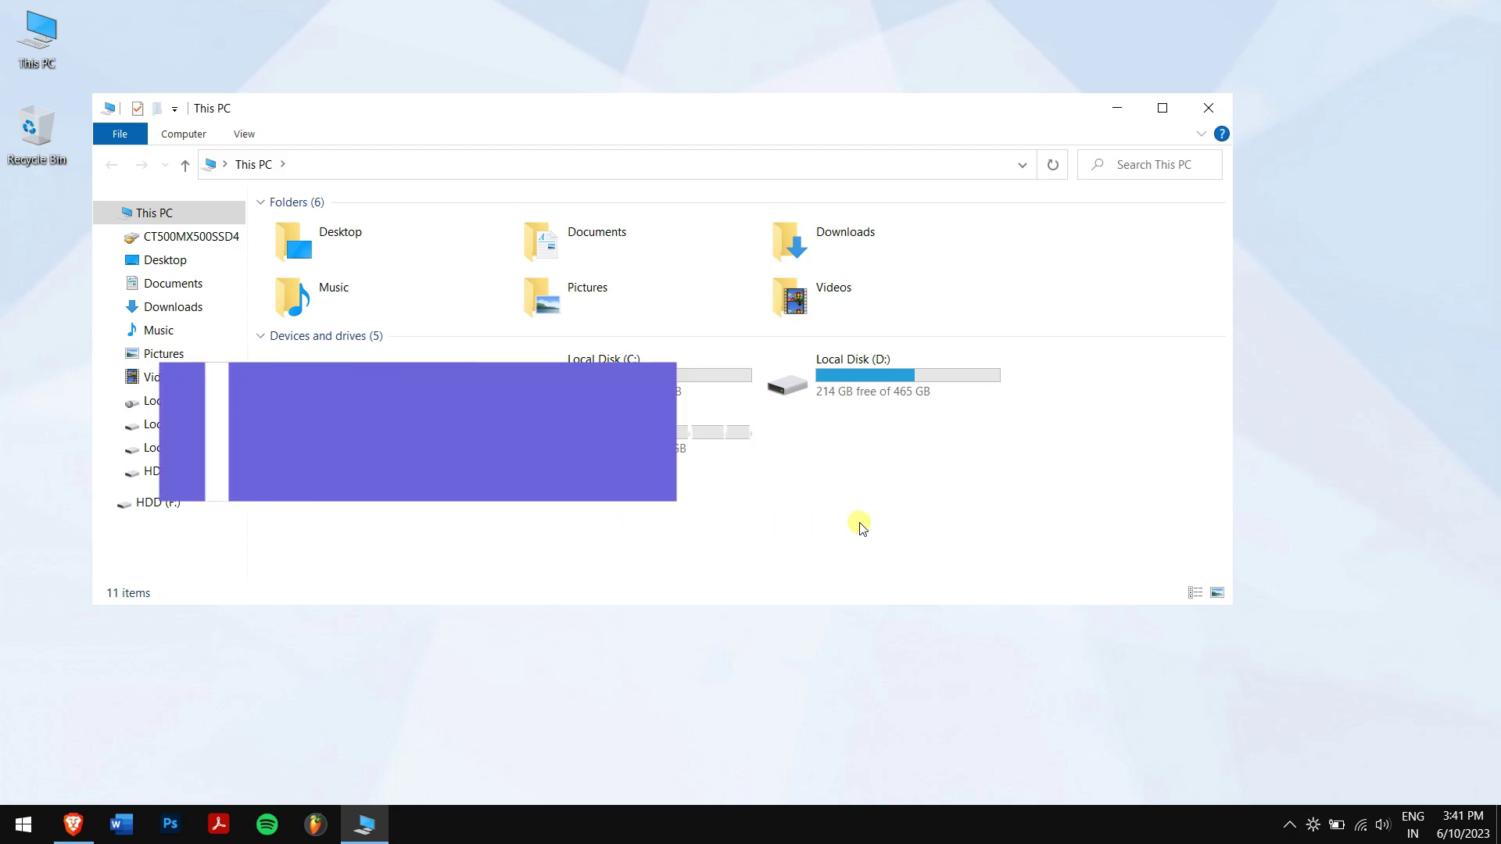
Close This PC, refresh the desktop, and download the AnyRecover free trial in Brave.
click(1213, 117)
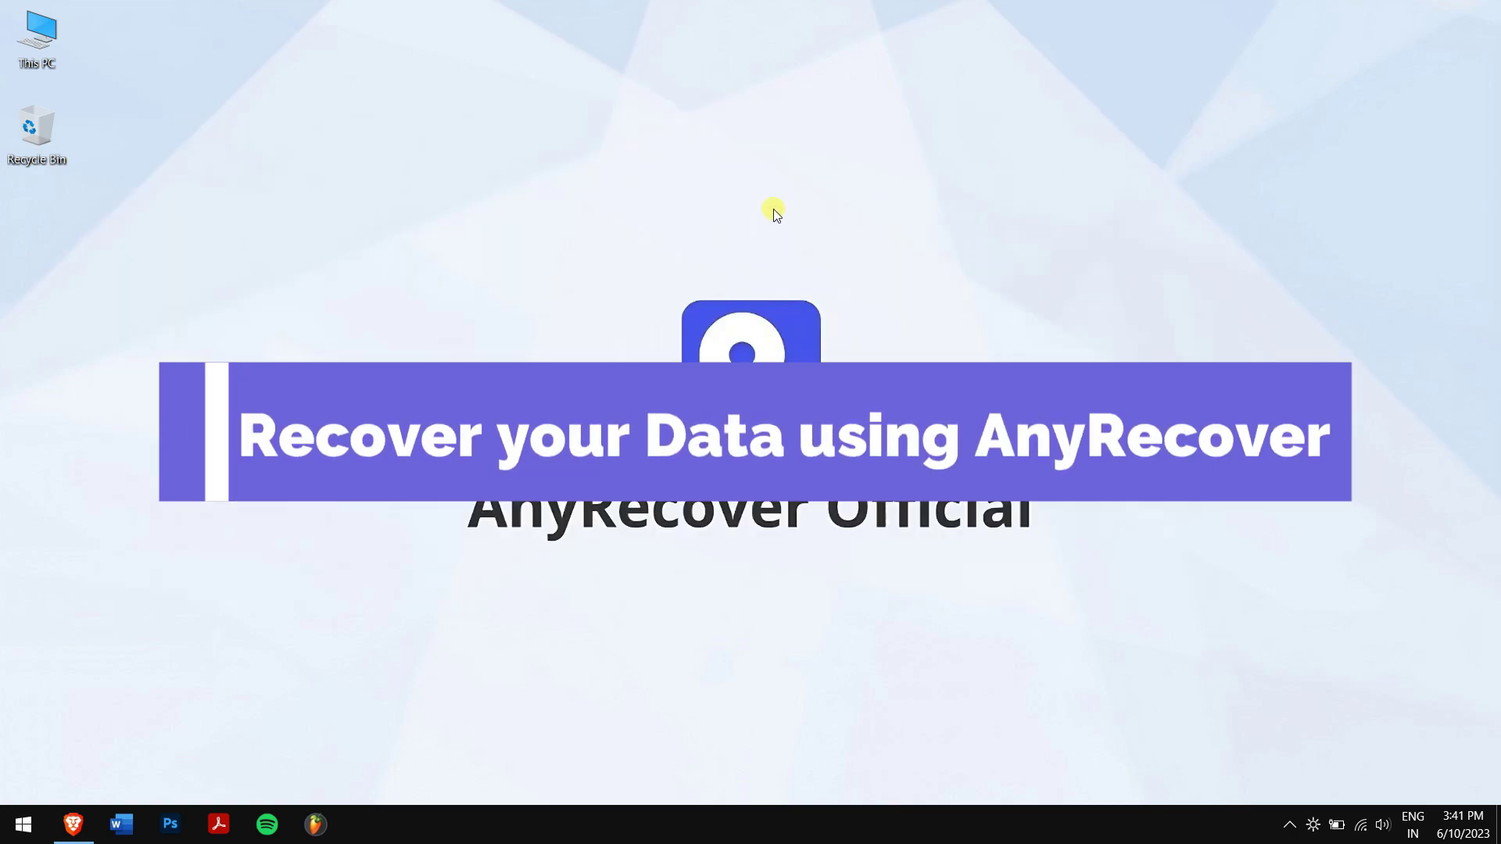
right_click(185, 311)
click(249, 370)
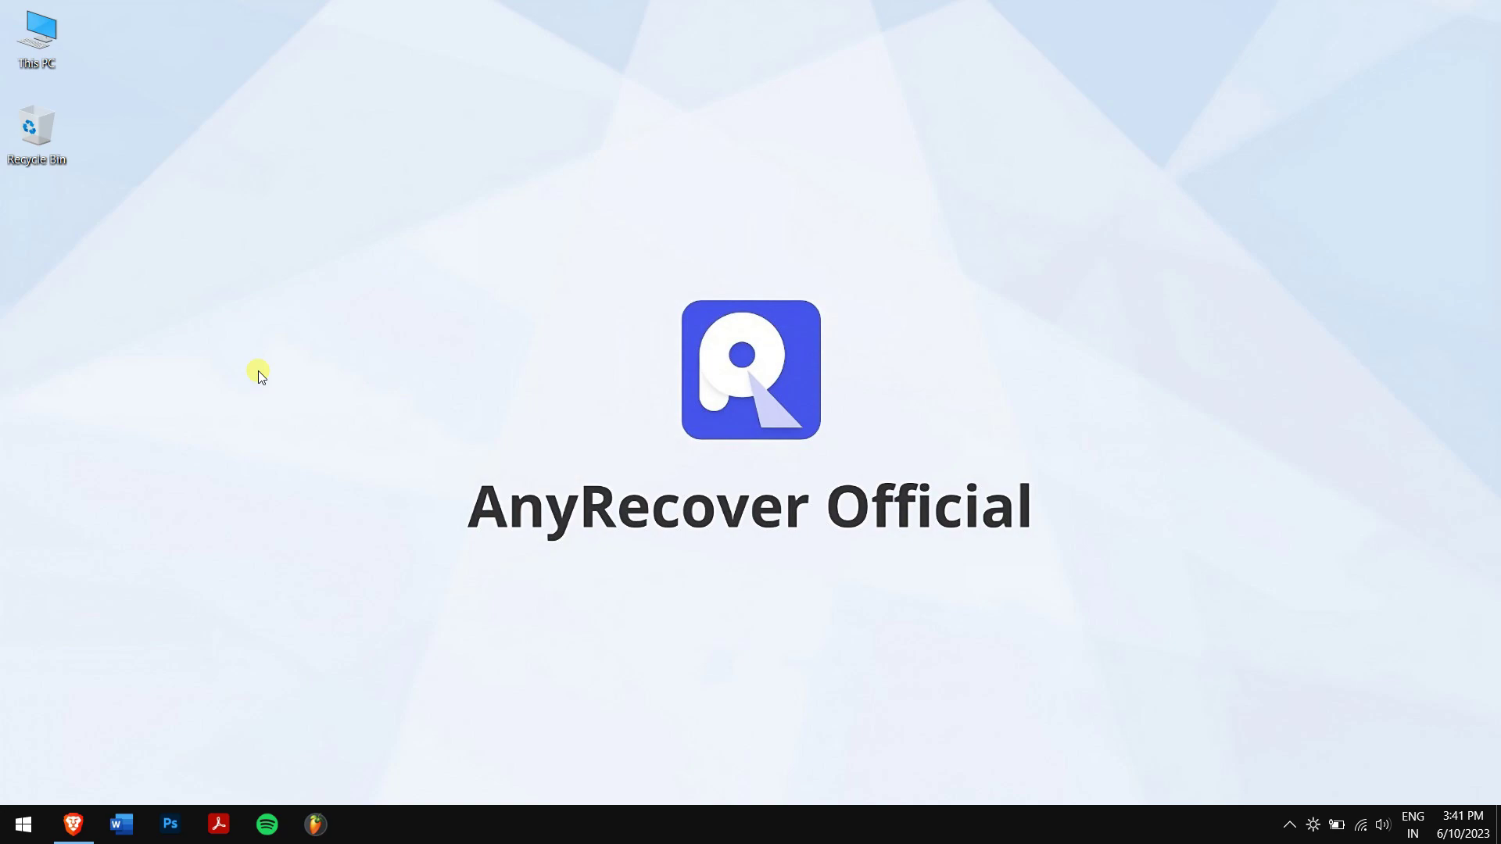
click(56, 810)
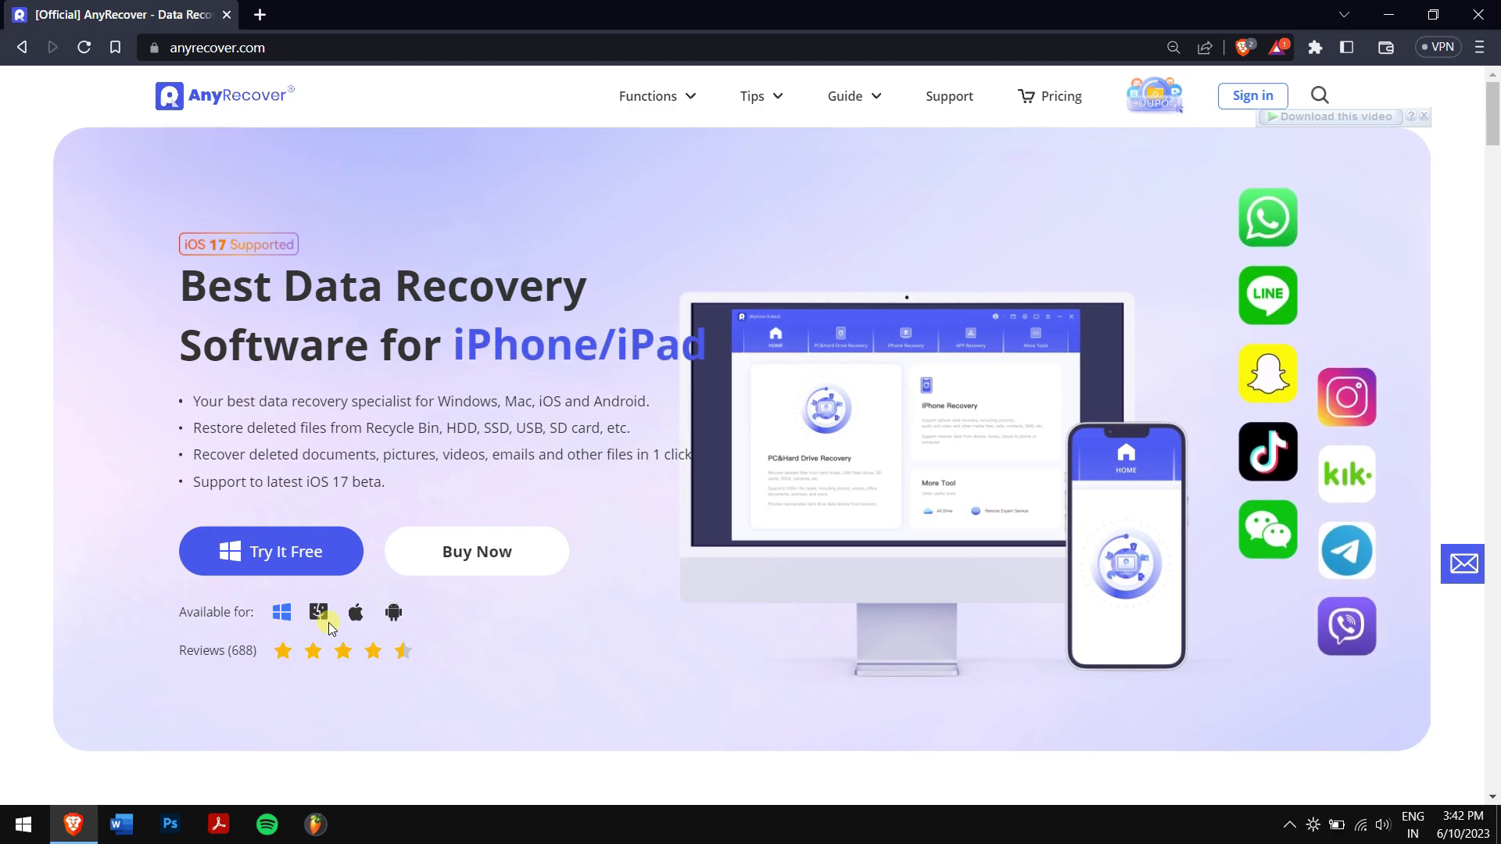
click(272, 543)
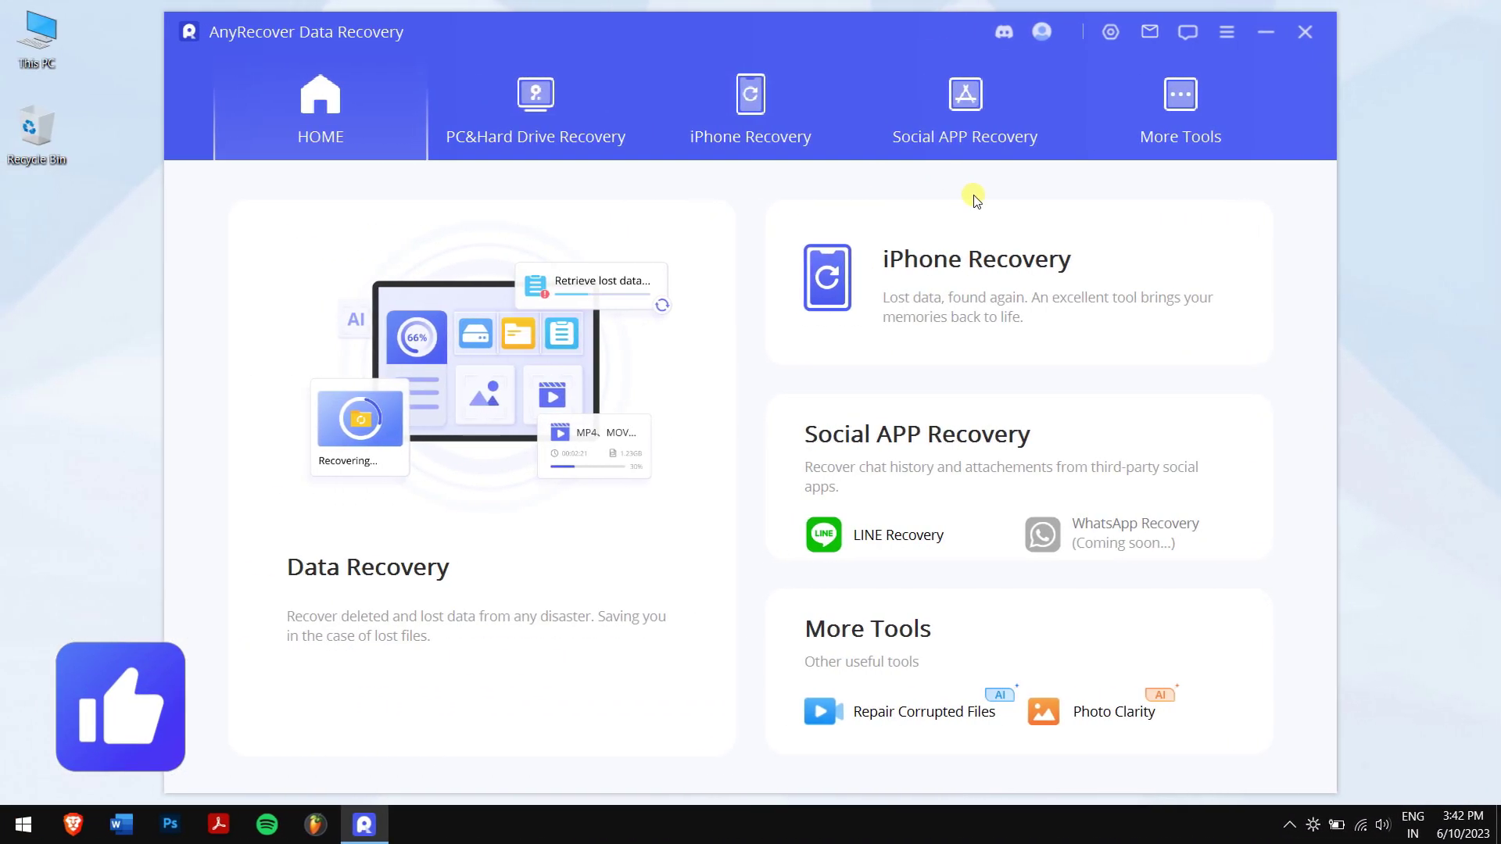
Scan HDD (F) under PC & Hard Drive Recovery, finding 26 files totaling 13.20 GB.
click(509, 107)
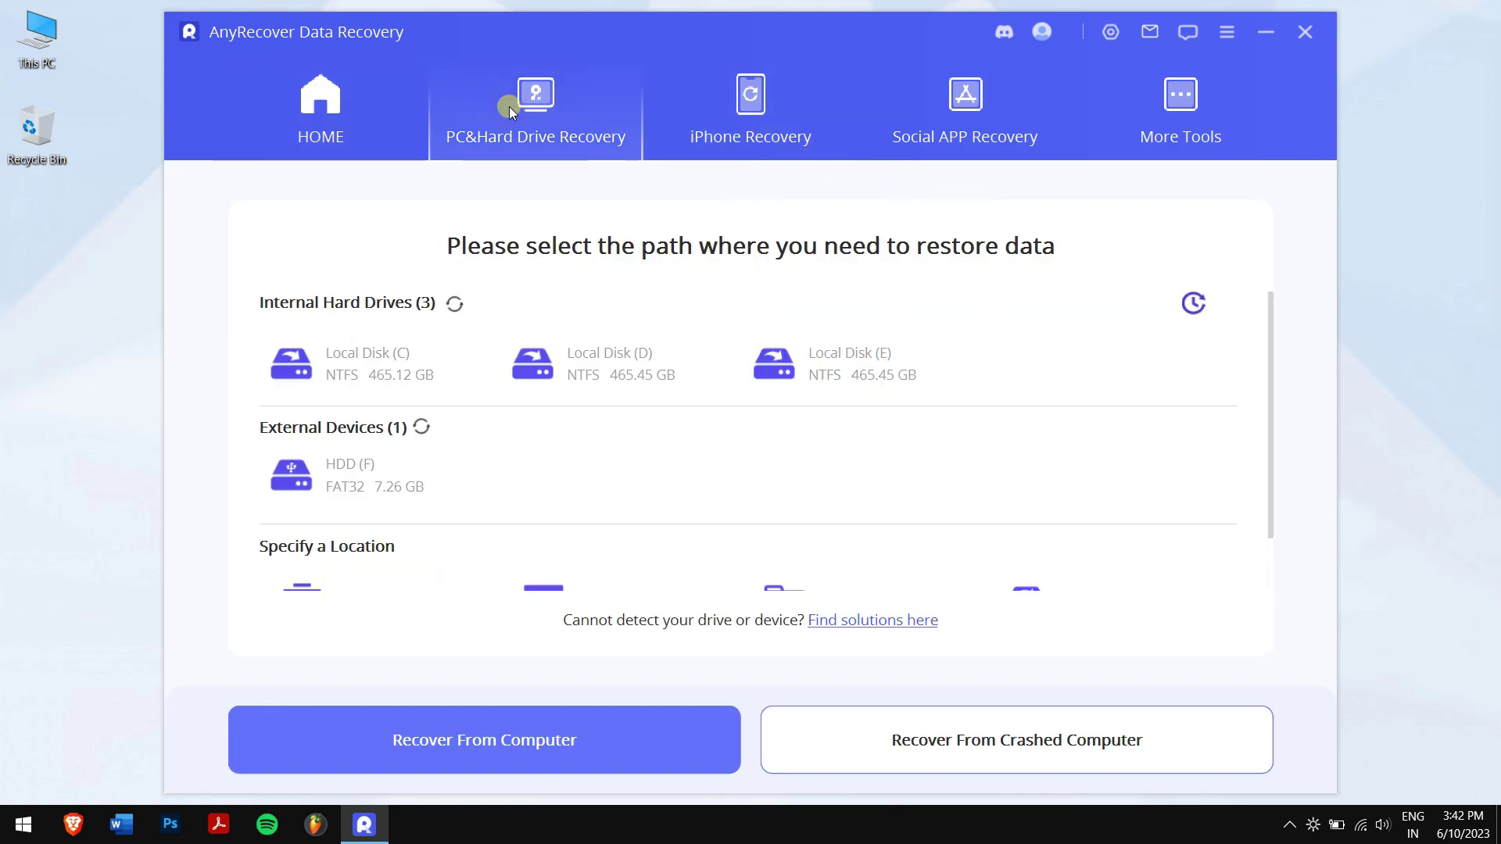
mouse_move(350, 476)
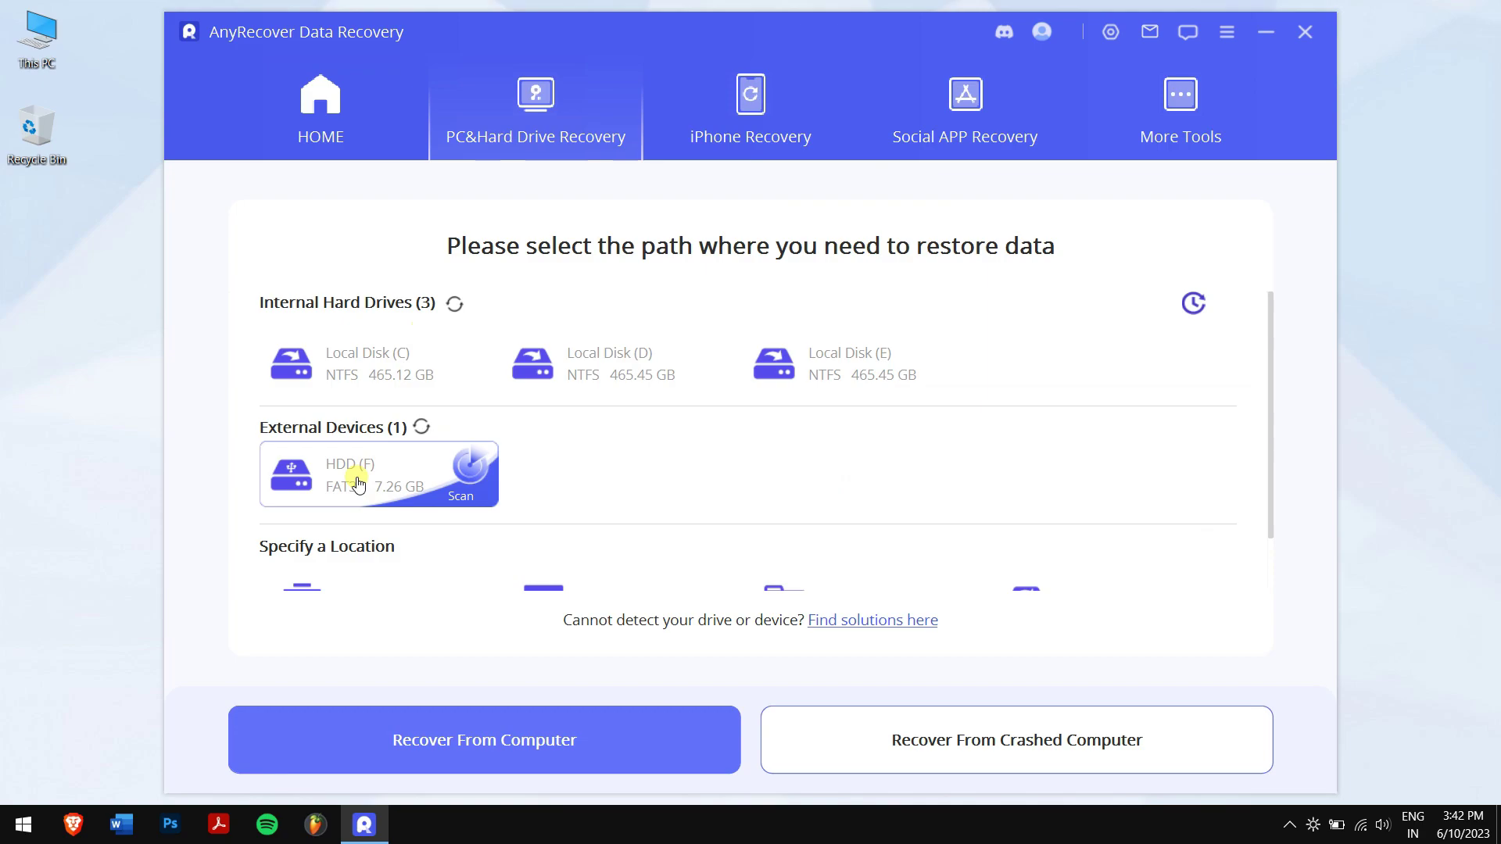
click(358, 484)
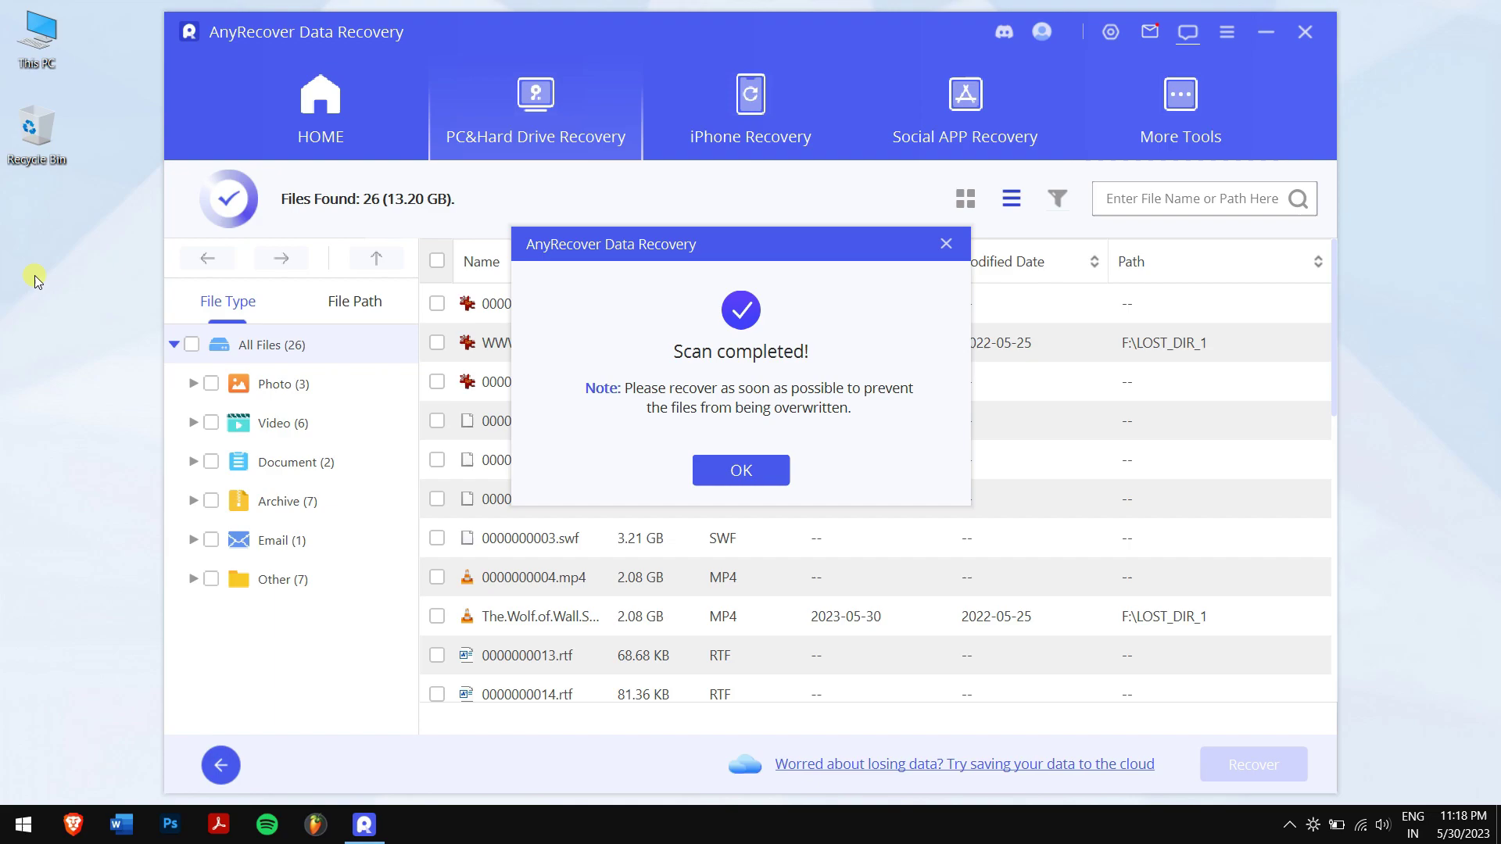
Dismiss the scan notice, mark 0000000008.png, the MP4 movie and both RTF files, and recover them.
click(730, 470)
click(437, 383)
click(437, 616)
click(436, 655)
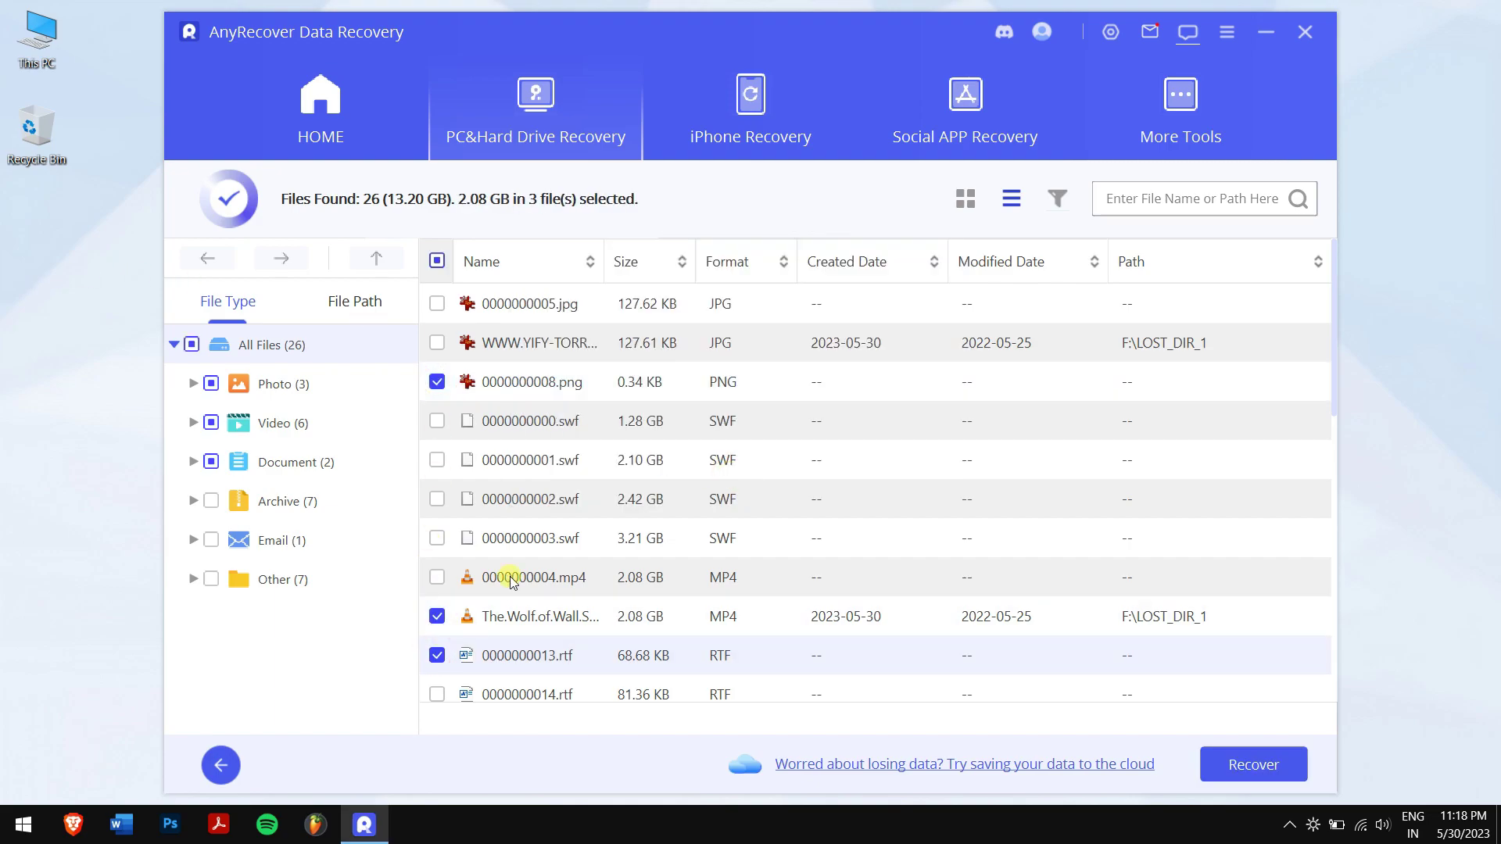
scroll(469, 576, down, 3)
click(431, 460)
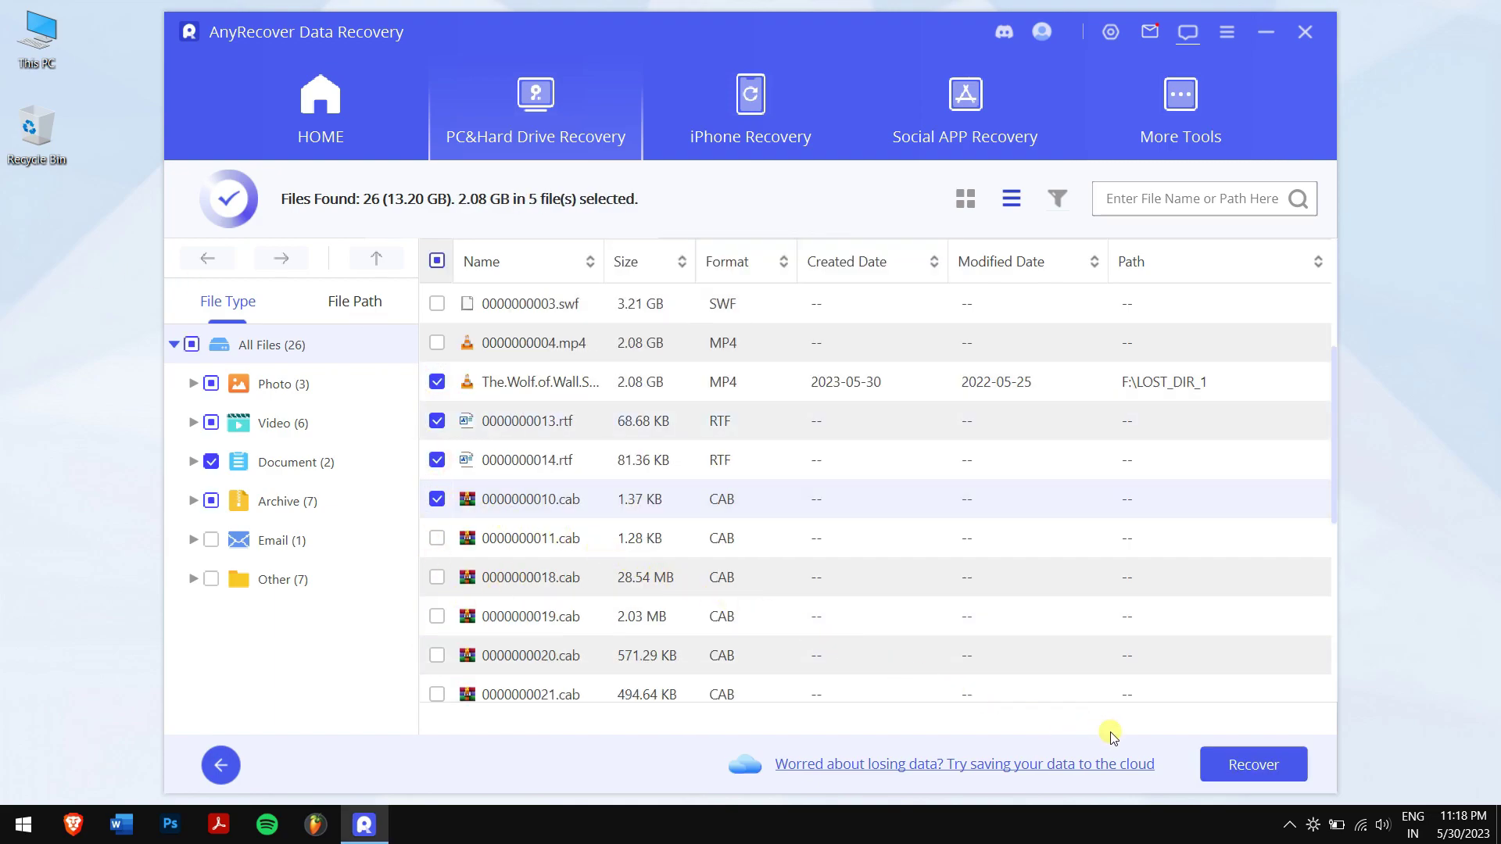
click(1220, 768)
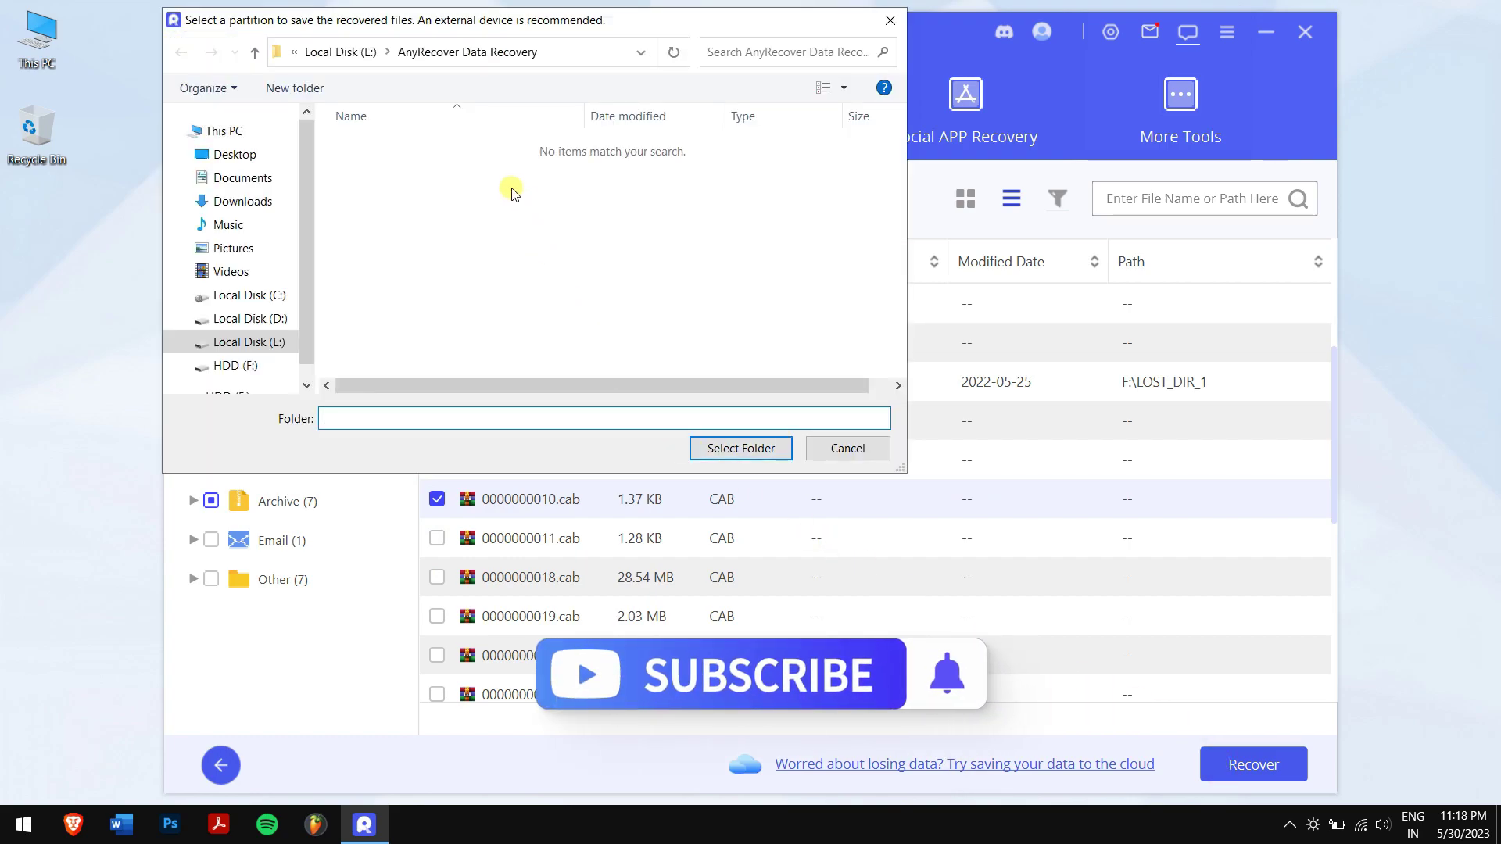
mouse_move(249, 341)
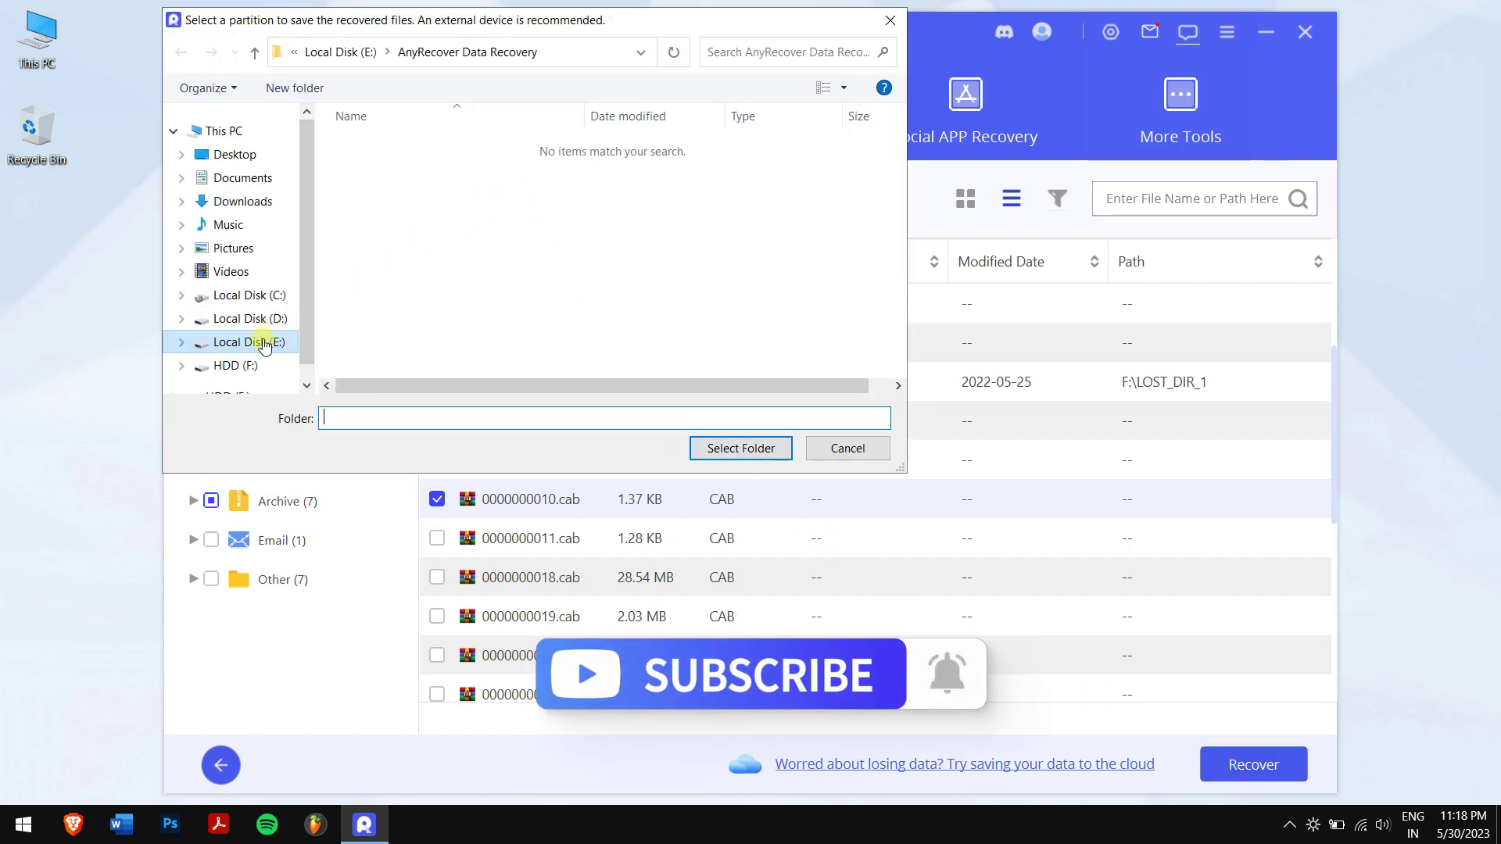
Choose Local Disk (E:) as the save location for the recovered files.
click(772, 448)
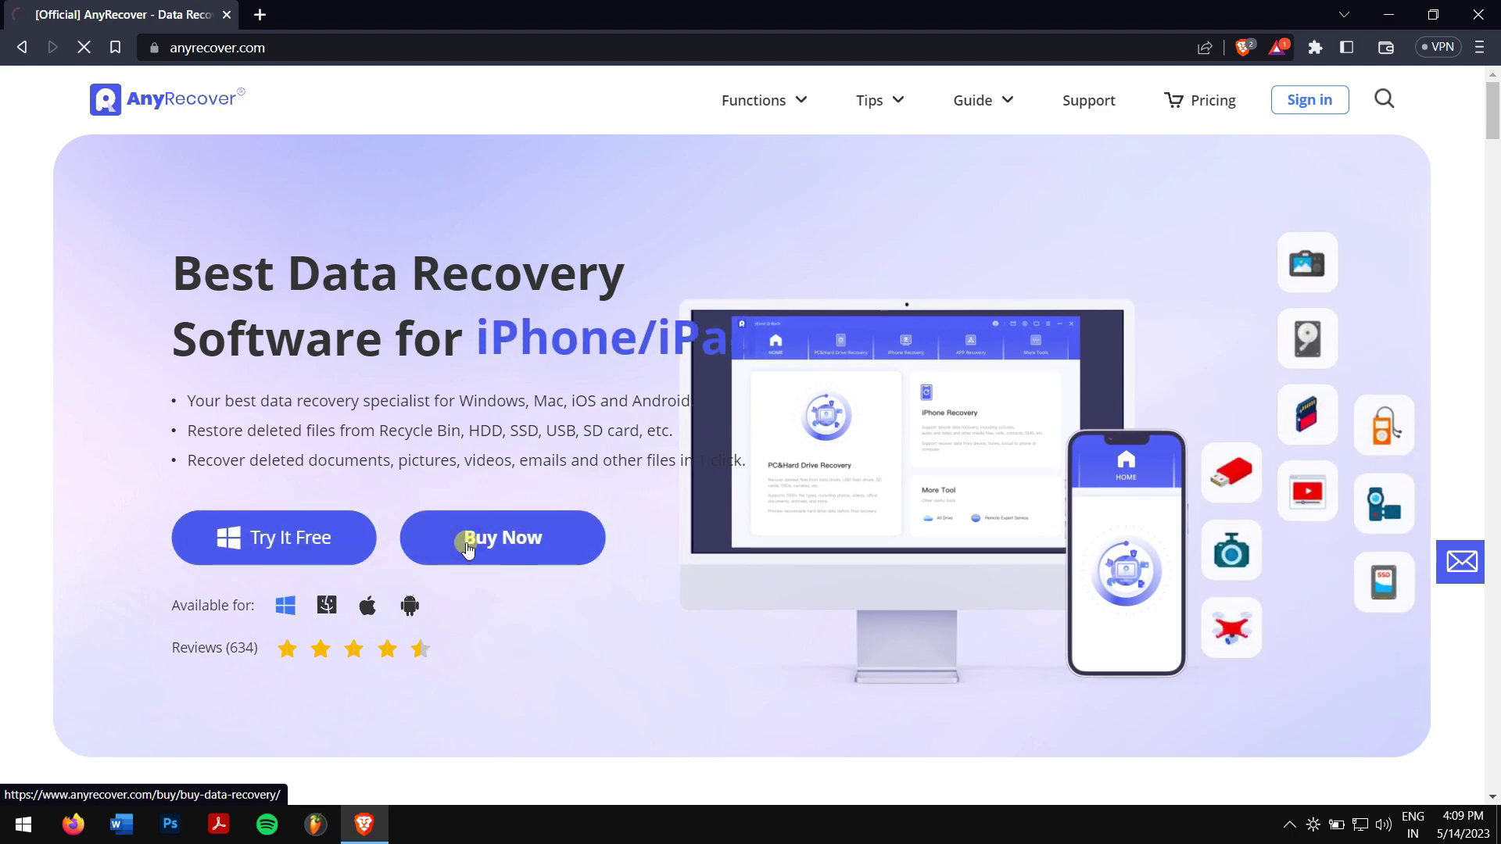
Open the Data Recovery purchase page and apply coupon ARYT0110 for a 62.99 USD total.
click(466, 542)
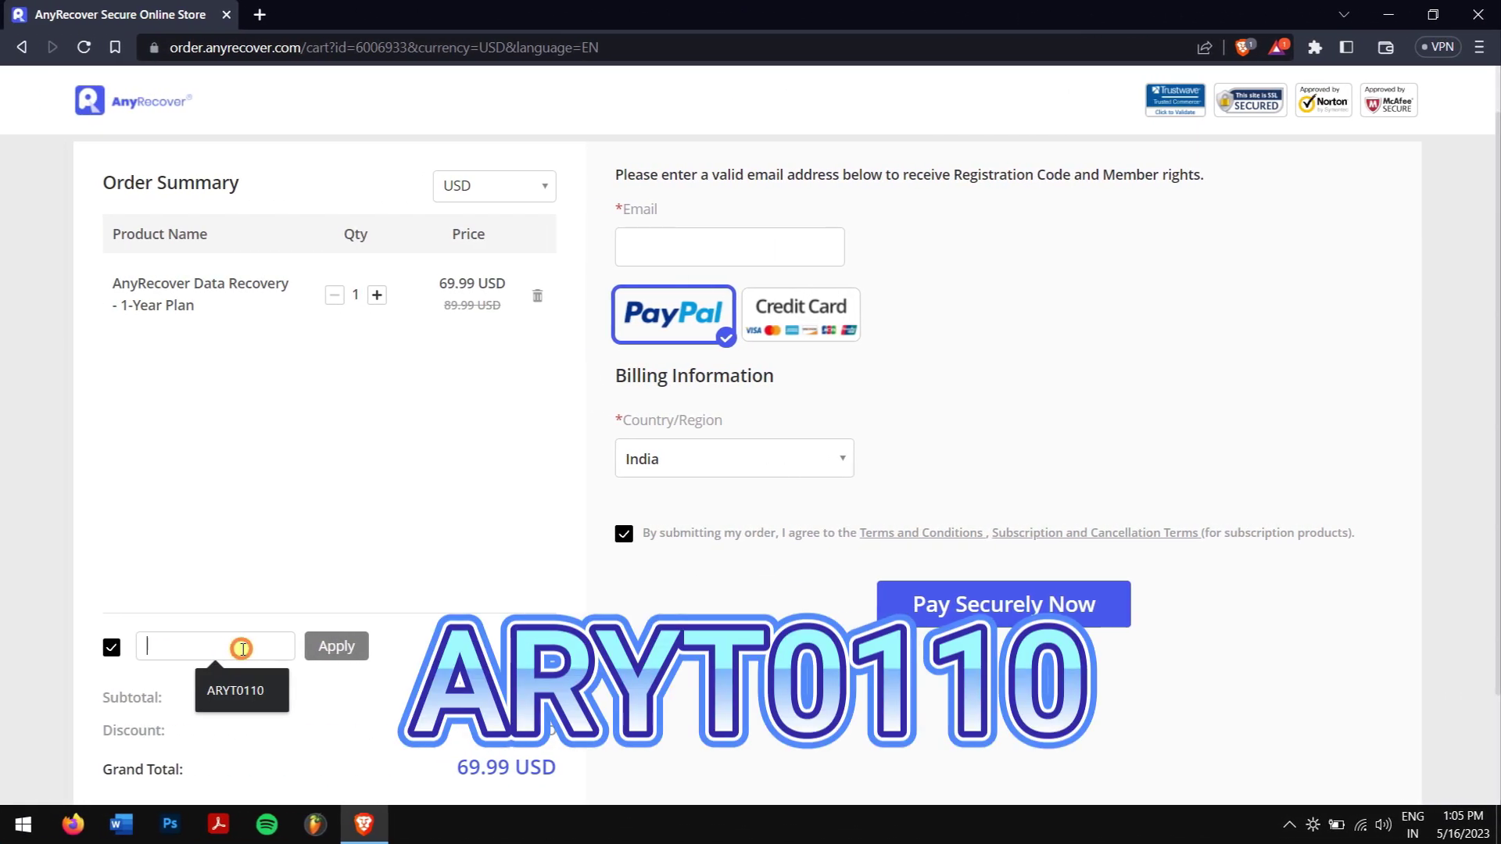
click(247, 680)
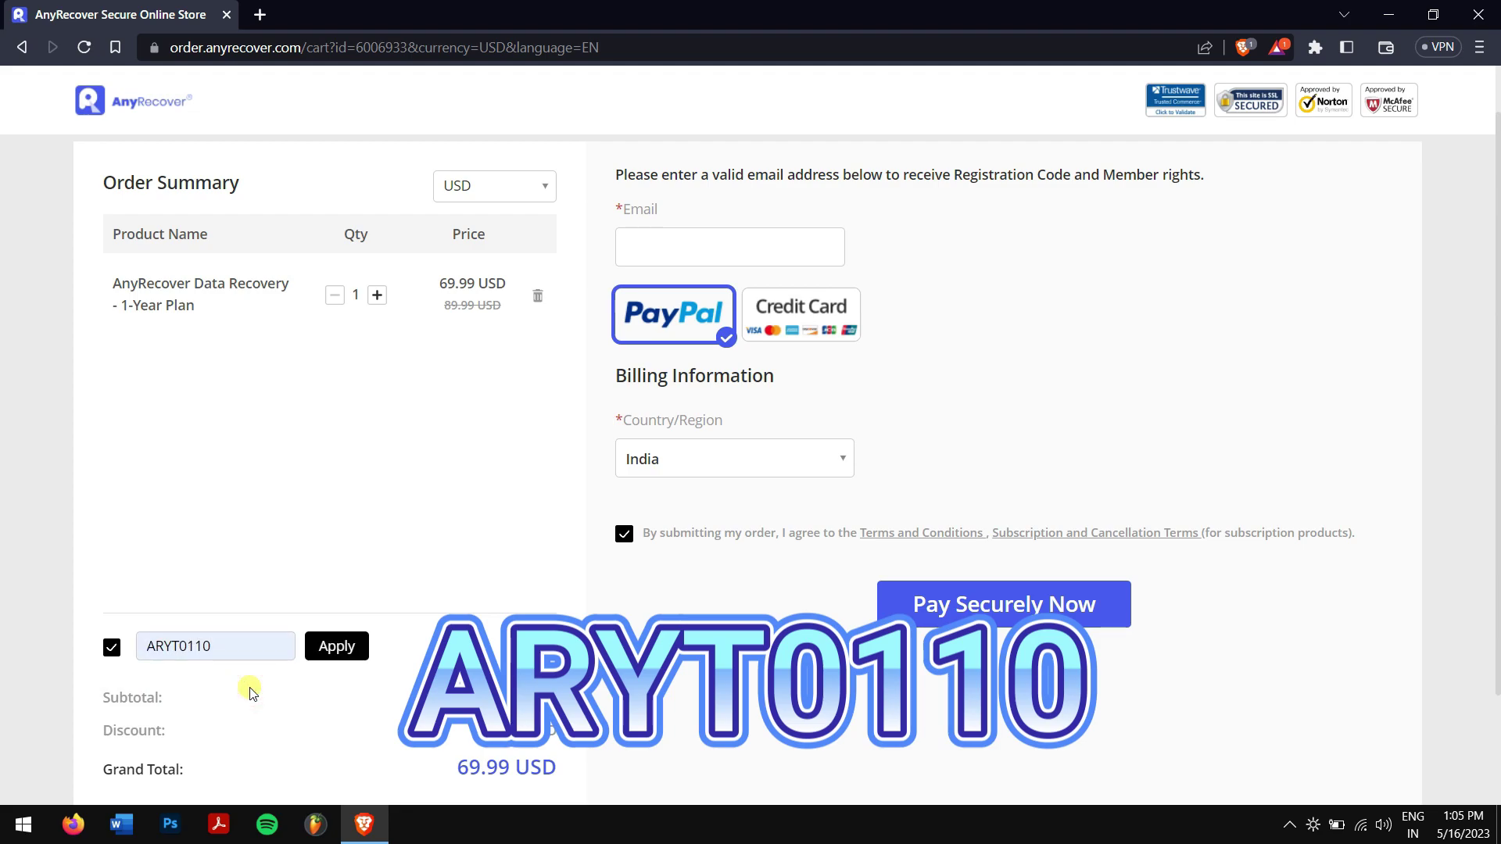
click(337, 647)
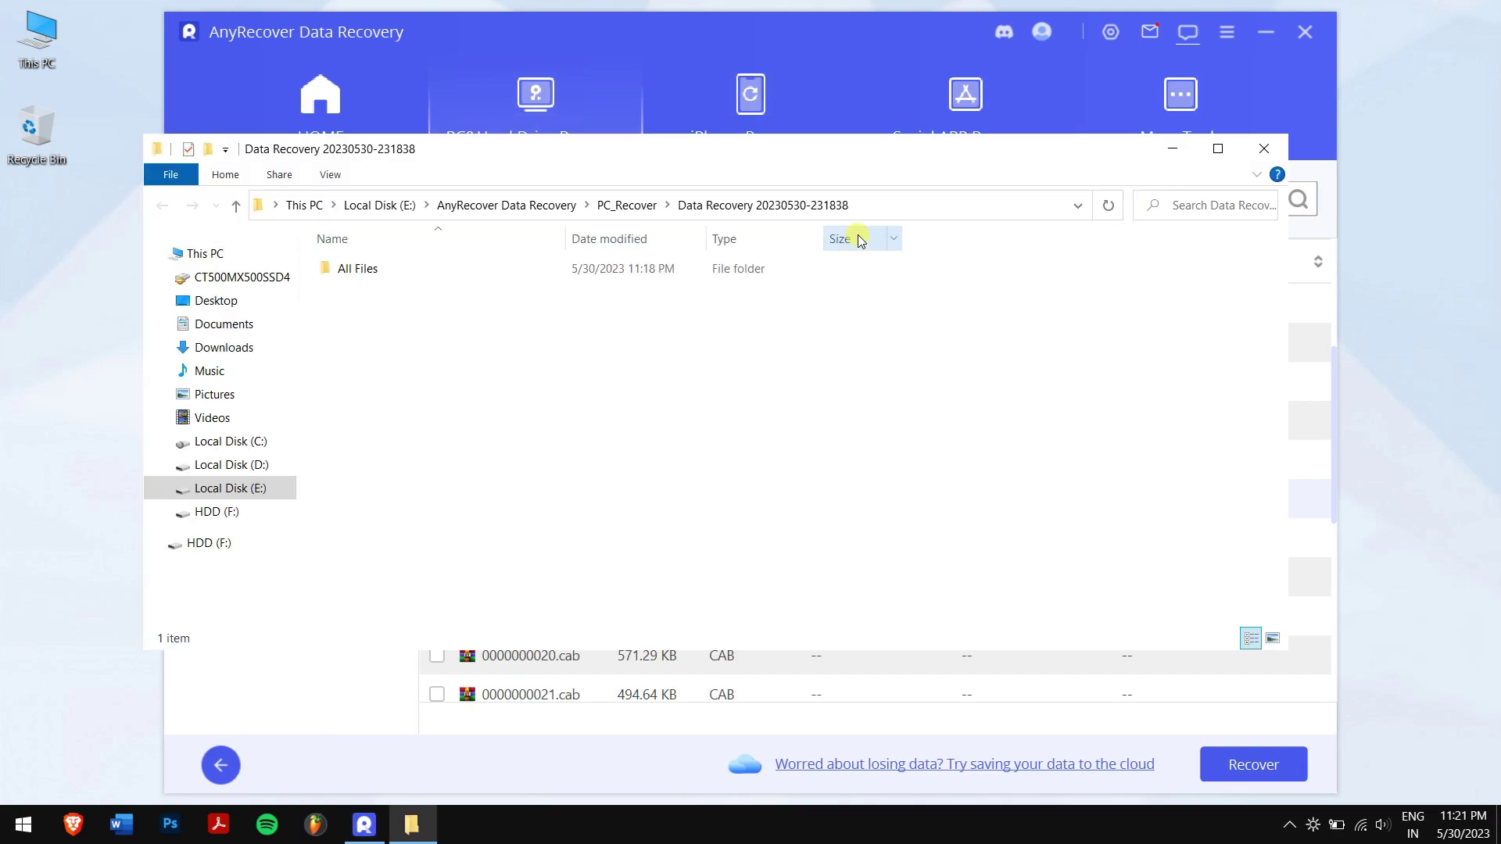
Browse All Files > Video > MP4 on Local Disk (E:) to the recovered movie, then close Explorer.
drag(892, 151, 1071, 304)
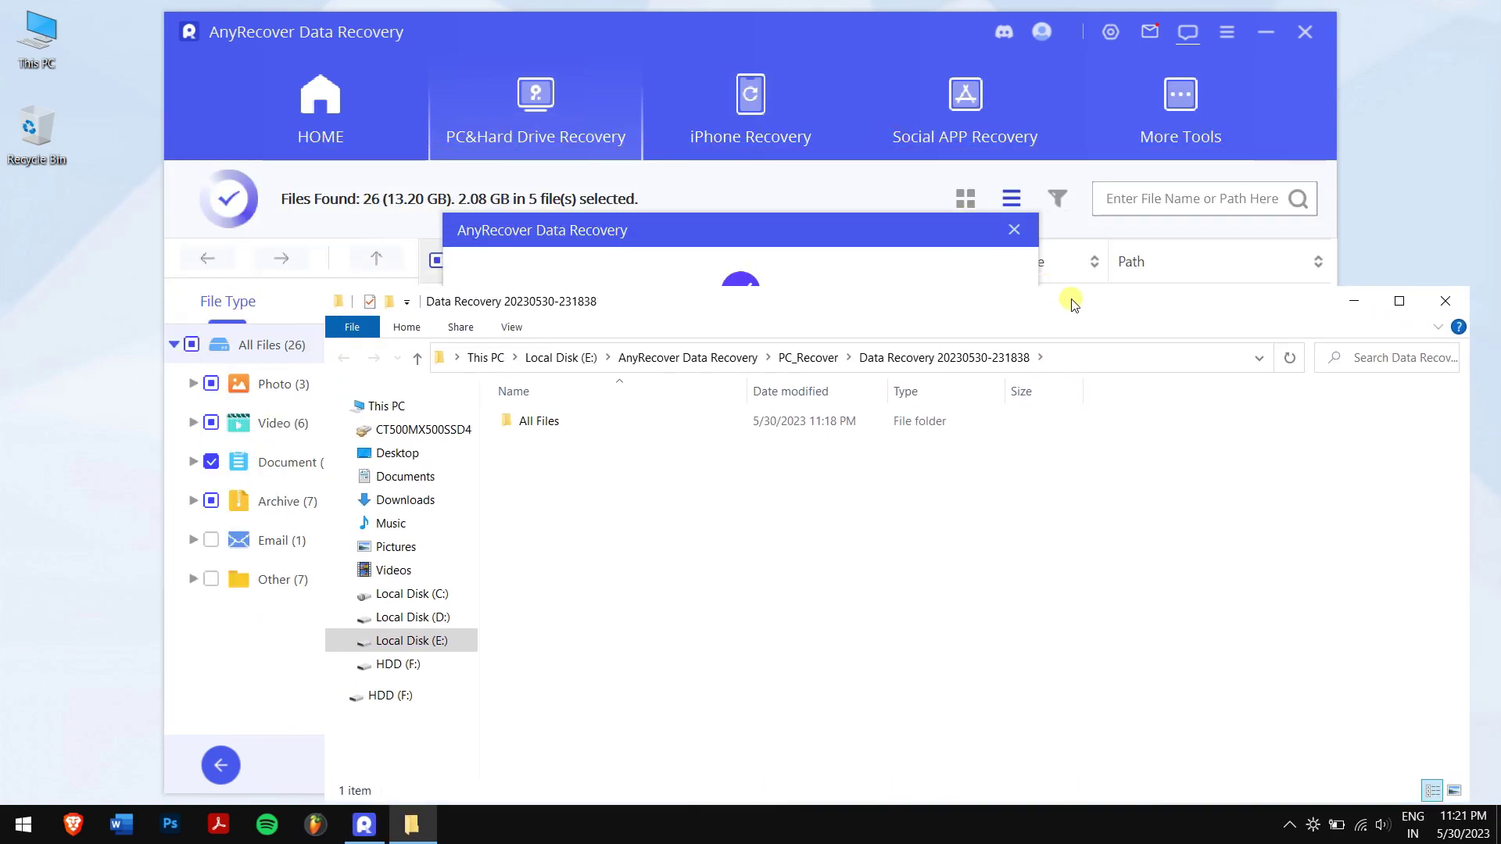
double_click(665, 420)
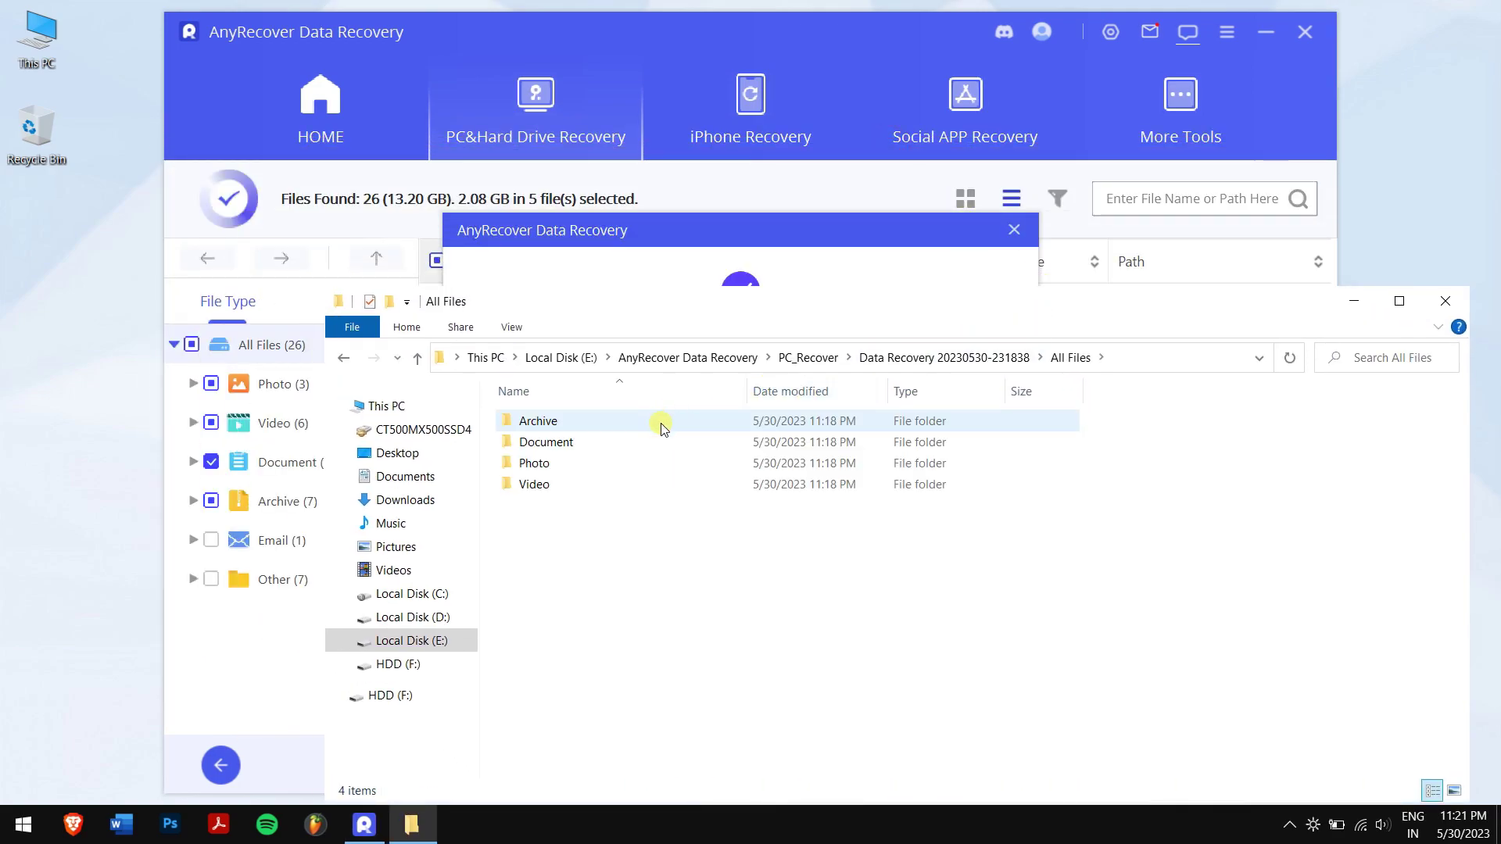
double_click(596, 483)
click(594, 424)
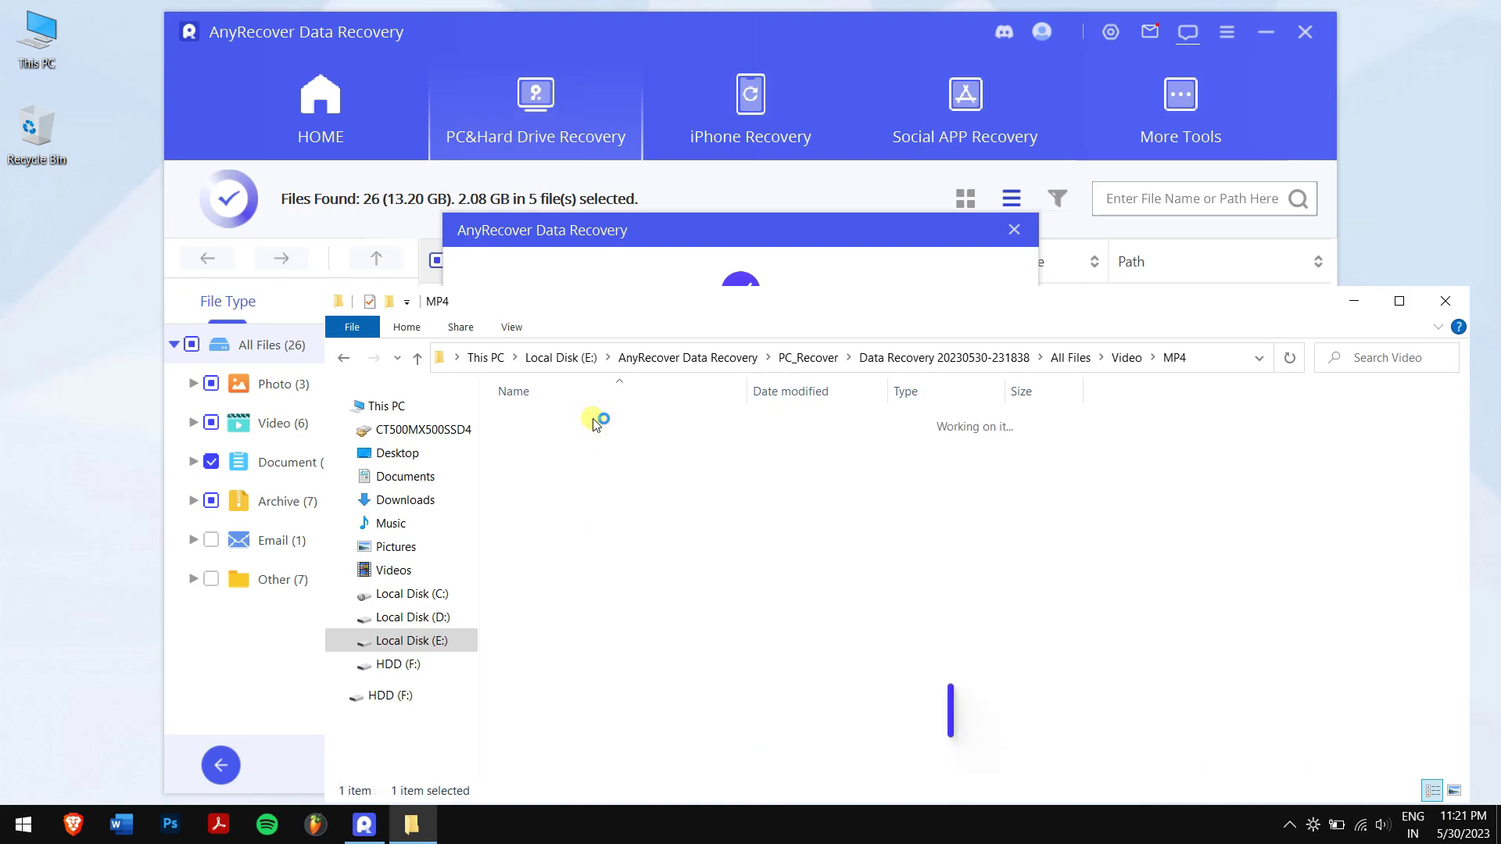
click(903, 511)
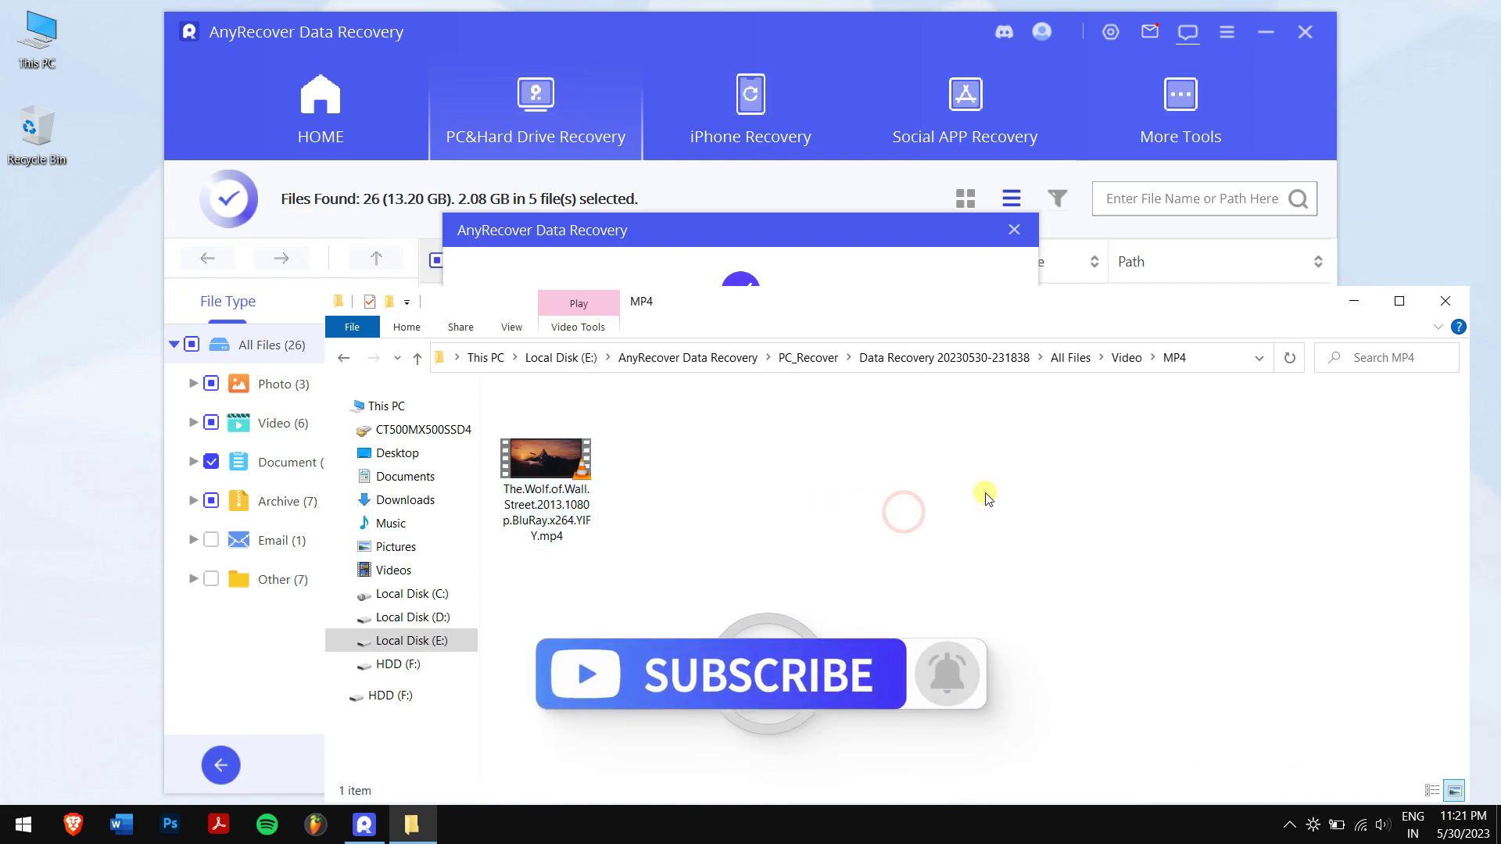
click(1445, 301)
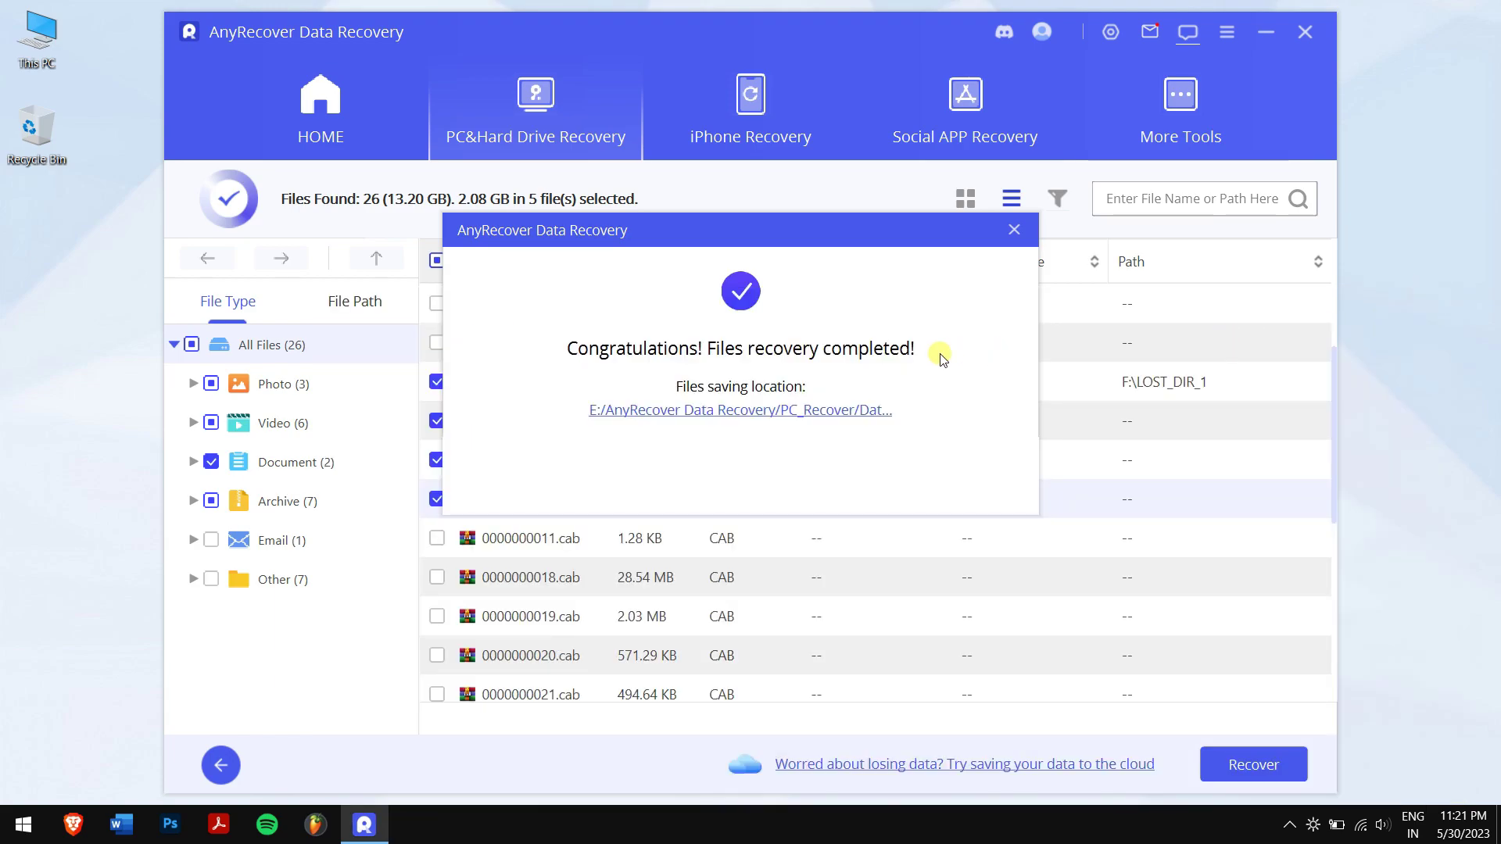